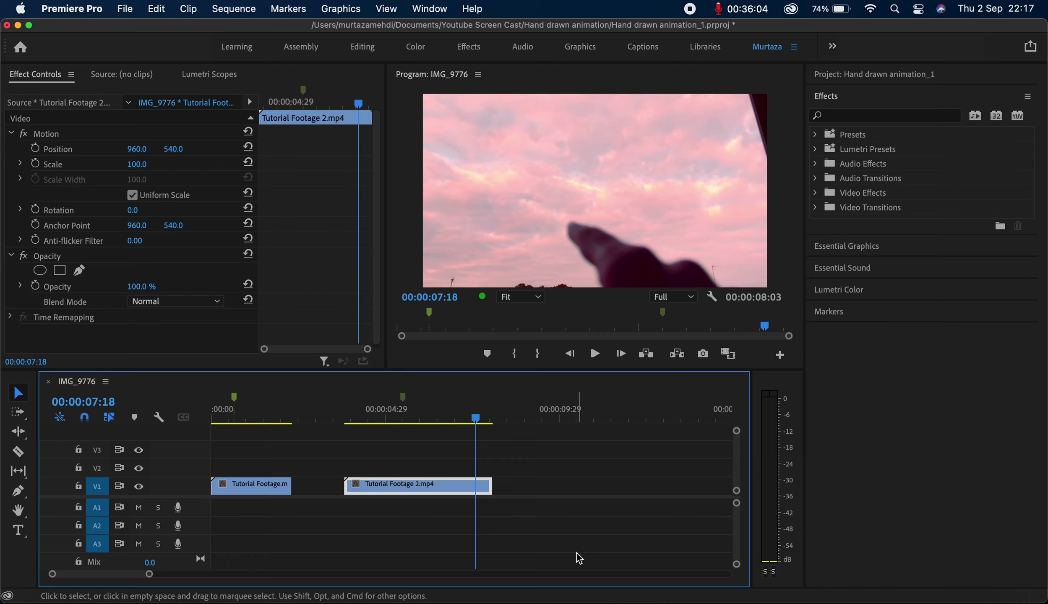
- Play the sequence from its start and replay each of the two footage clips to examine the finger's movements
key(Up)
key(Up)
key(Up)
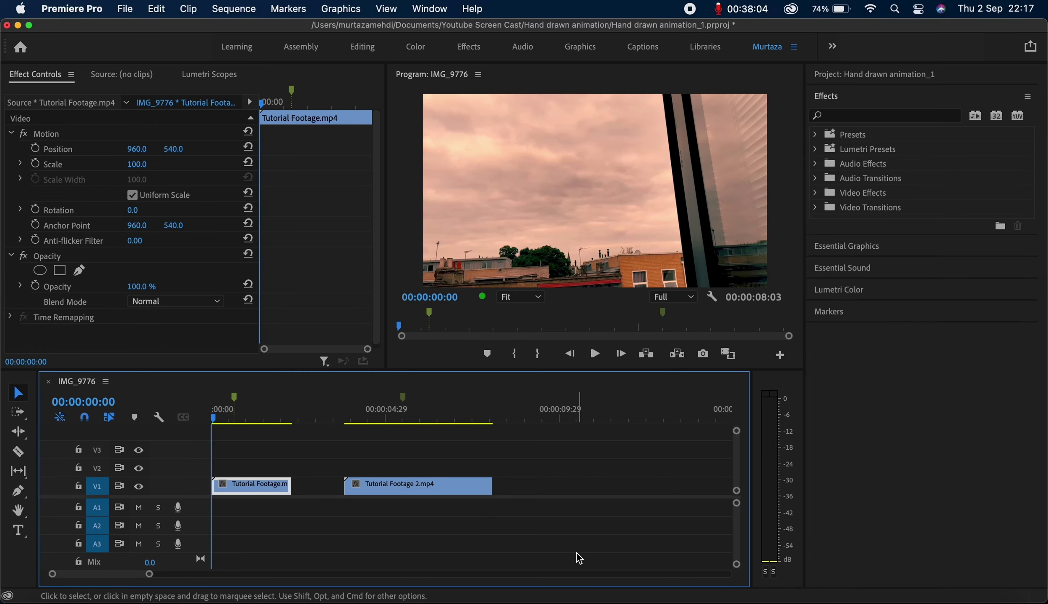
key(space)
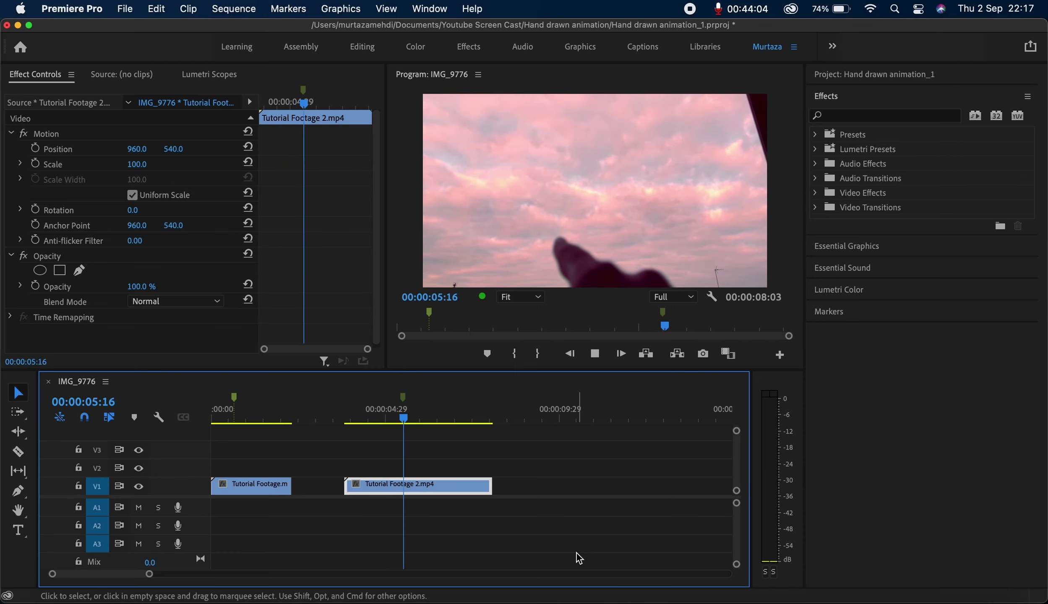
key(space)
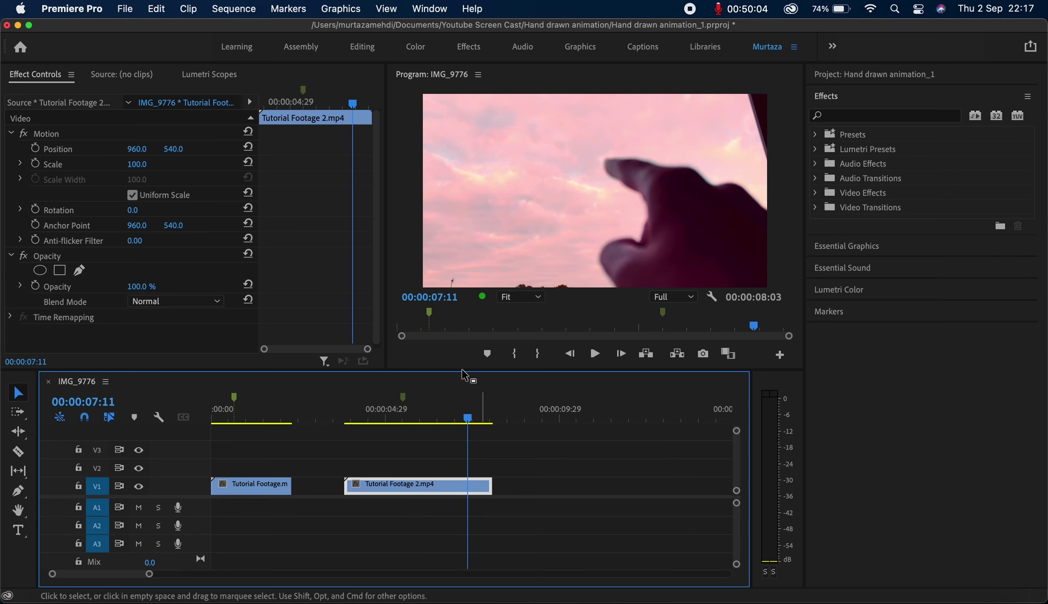
click(234, 399)
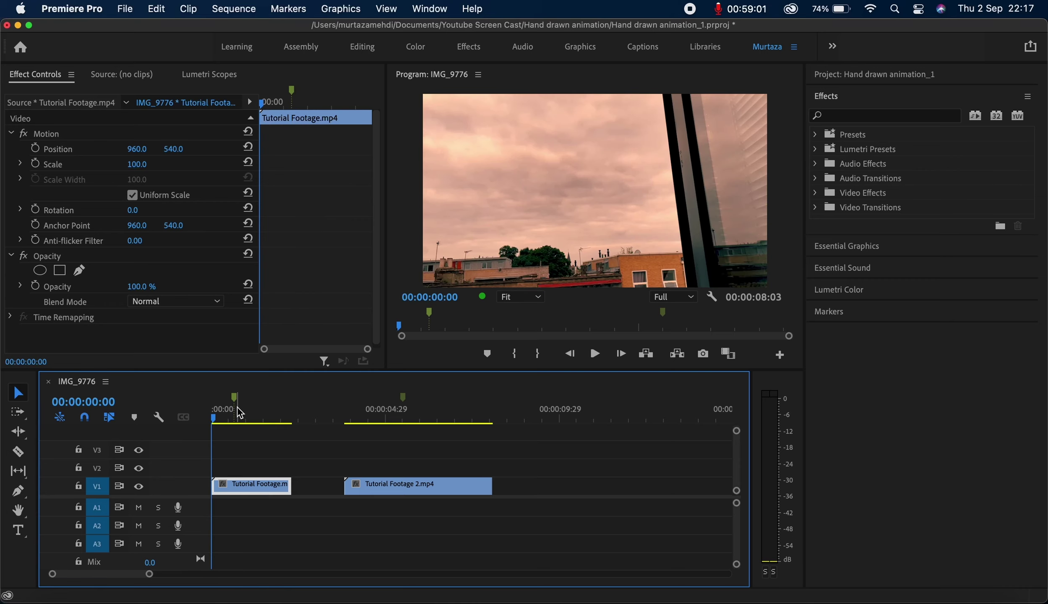
key(space)
key(space)
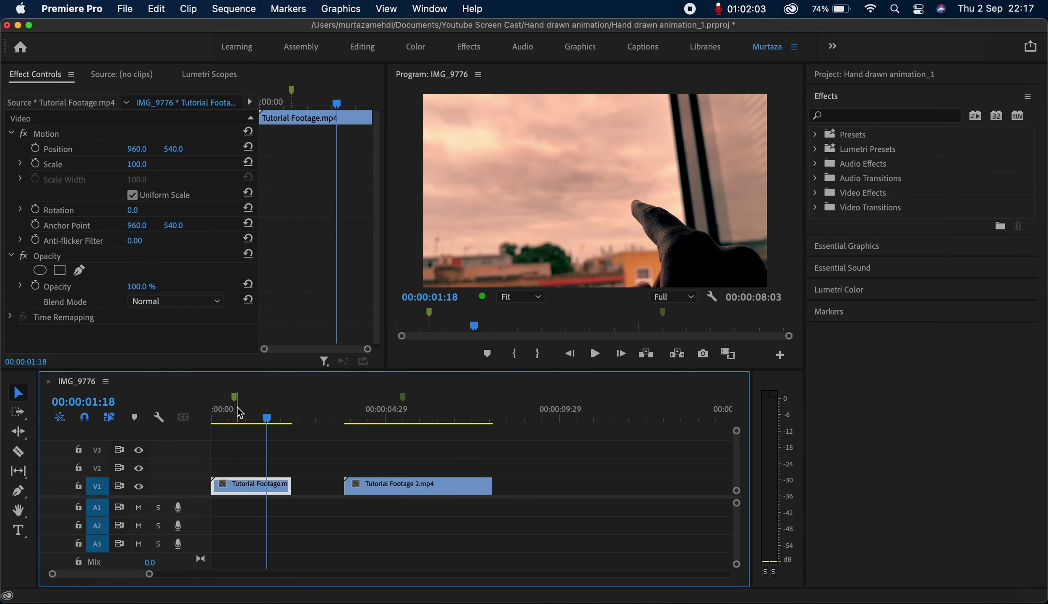
click(351, 414)
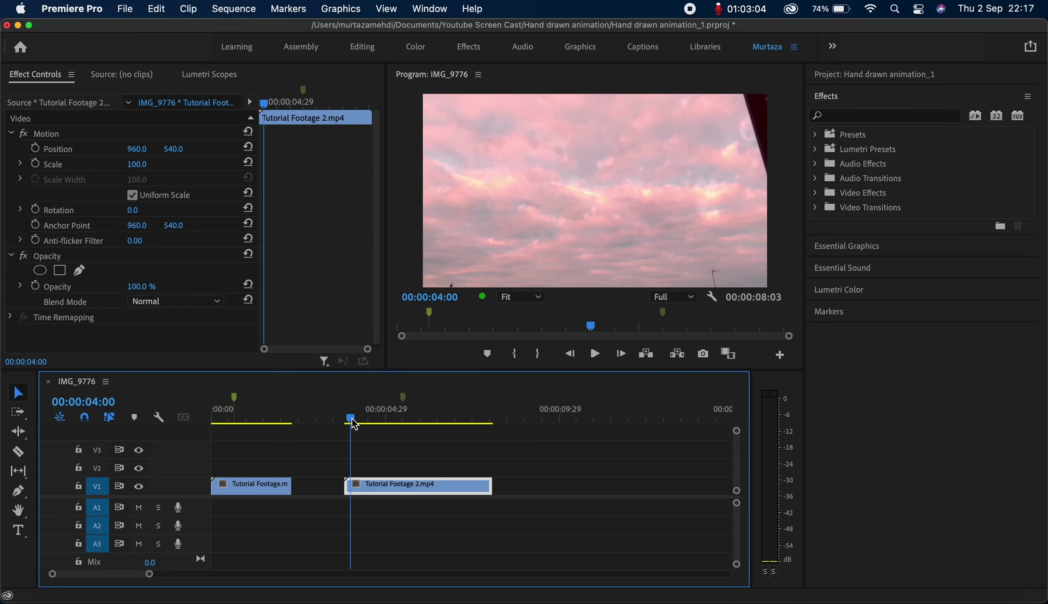
key(space)
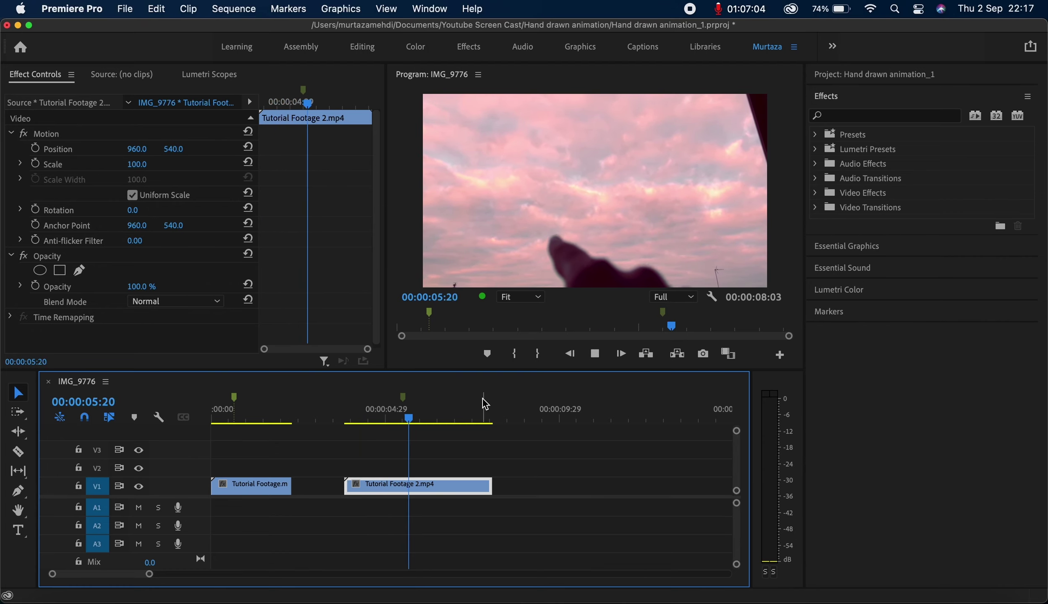
key(space)
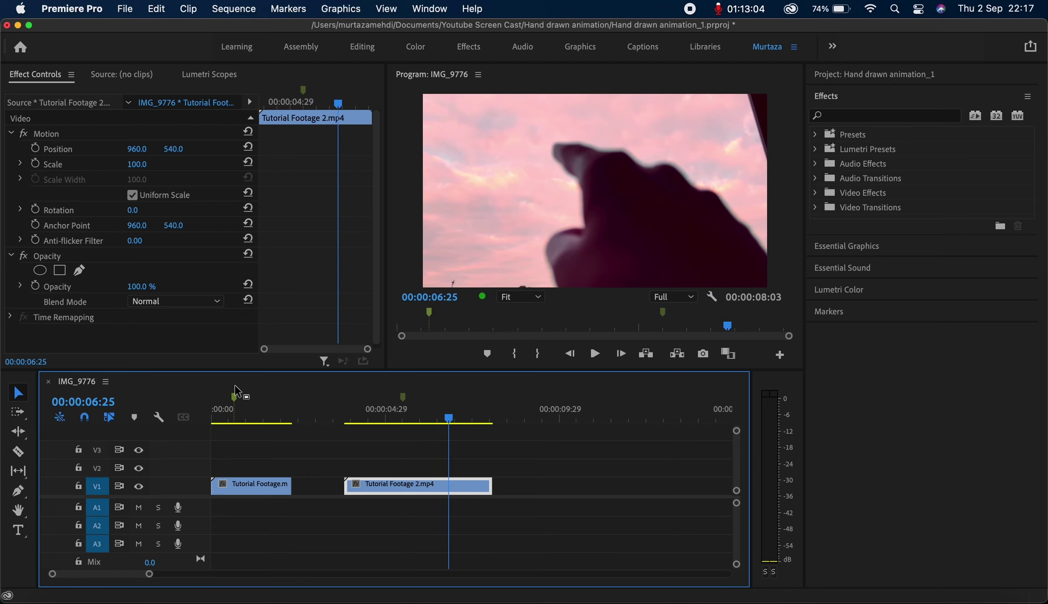
- Go to the first marker at 00:00:00:20 and apply the Write-on effect to the Tutorial Footage.mp4 clip
click(235, 398)
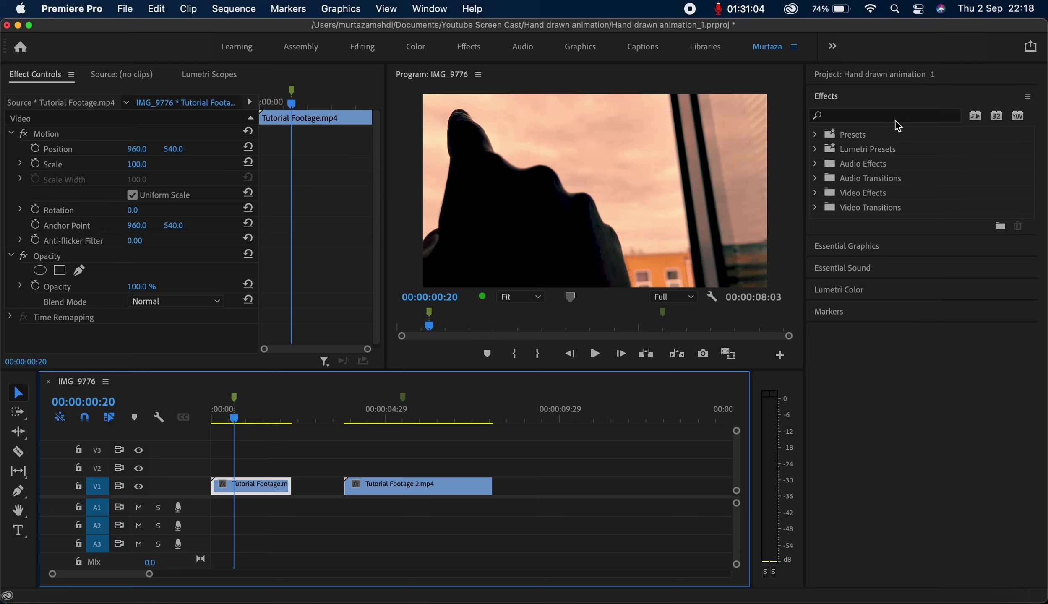
click(896, 117)
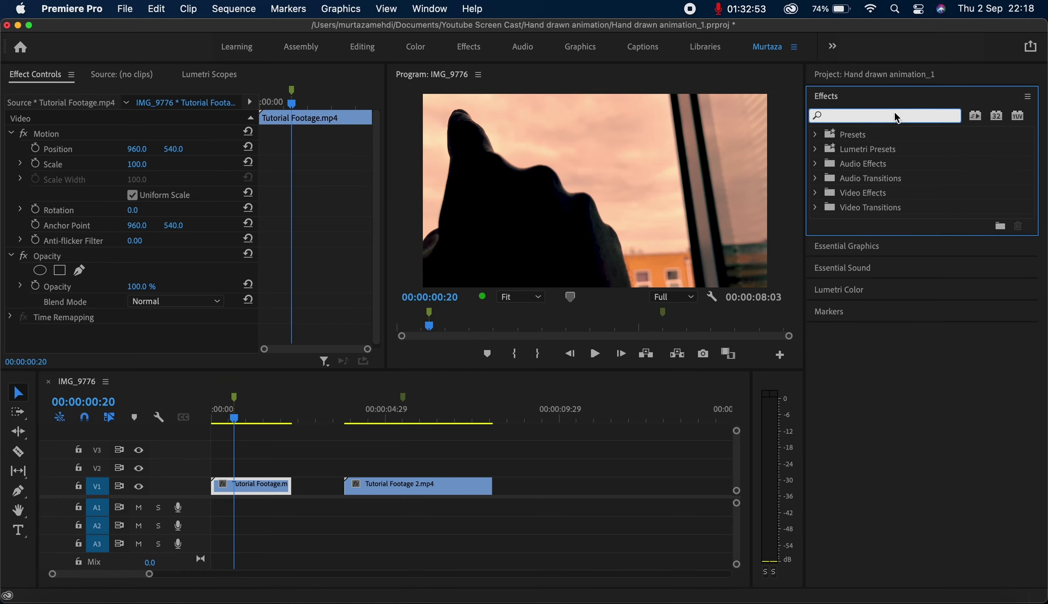
text(writ)
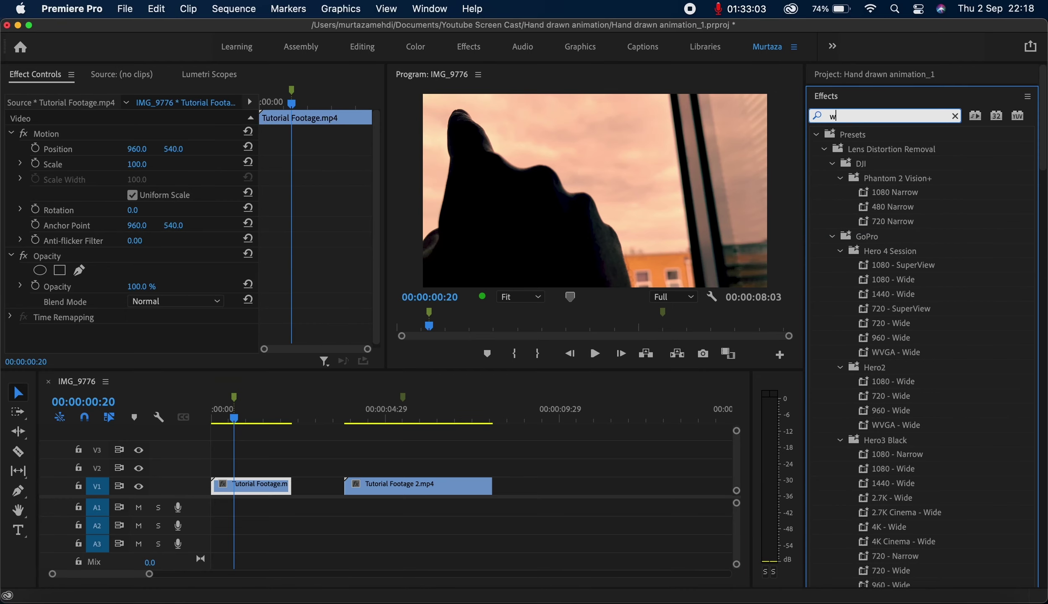
text(e on)
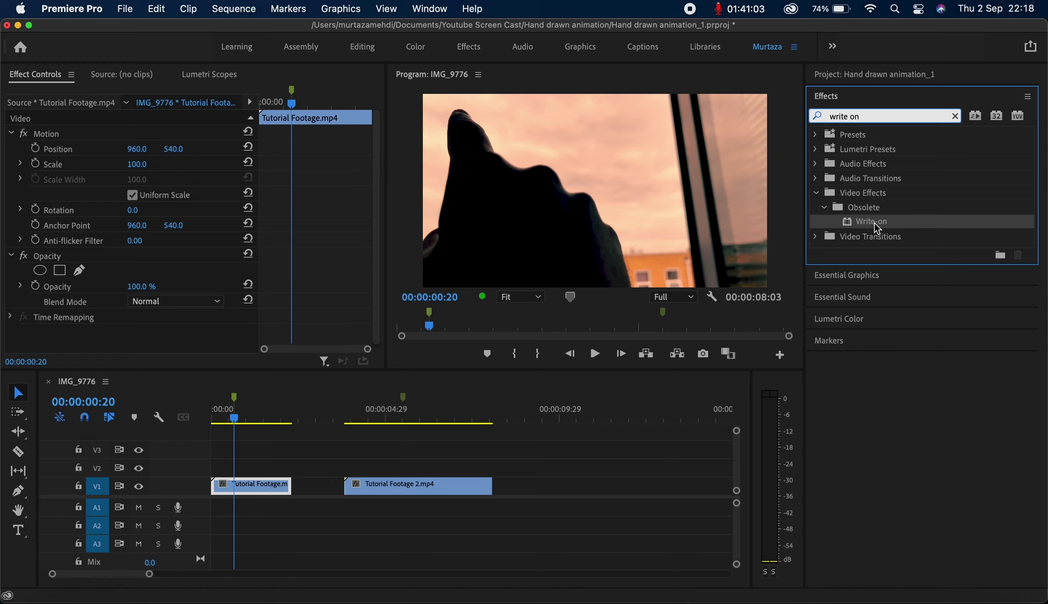
drag(874, 224, 227, 482)
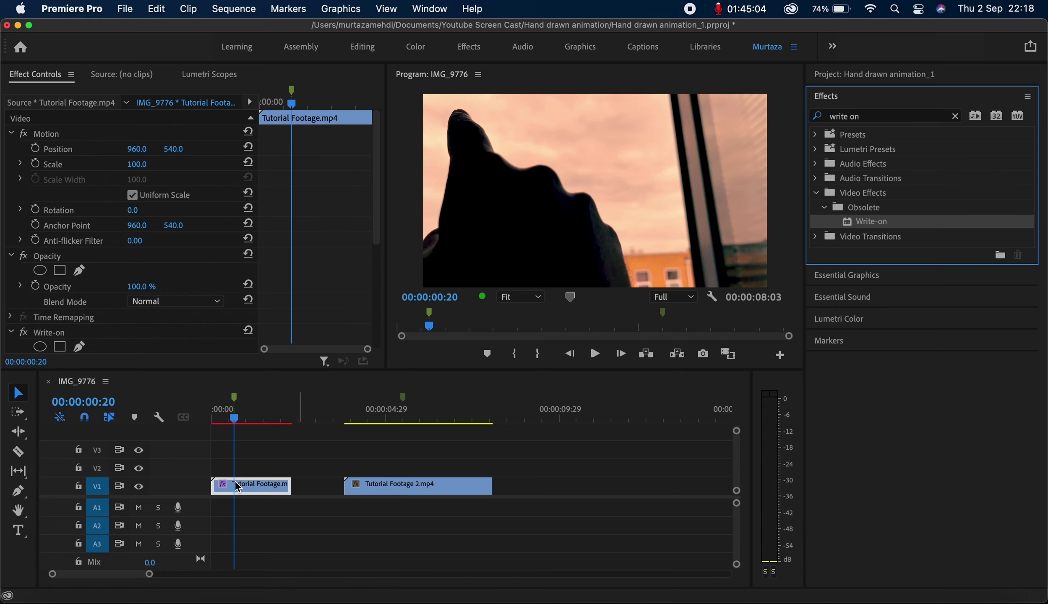
- Set the Write-on brush size to 50 and its colour to red E80D0D
drag(378, 168, 359, 257)
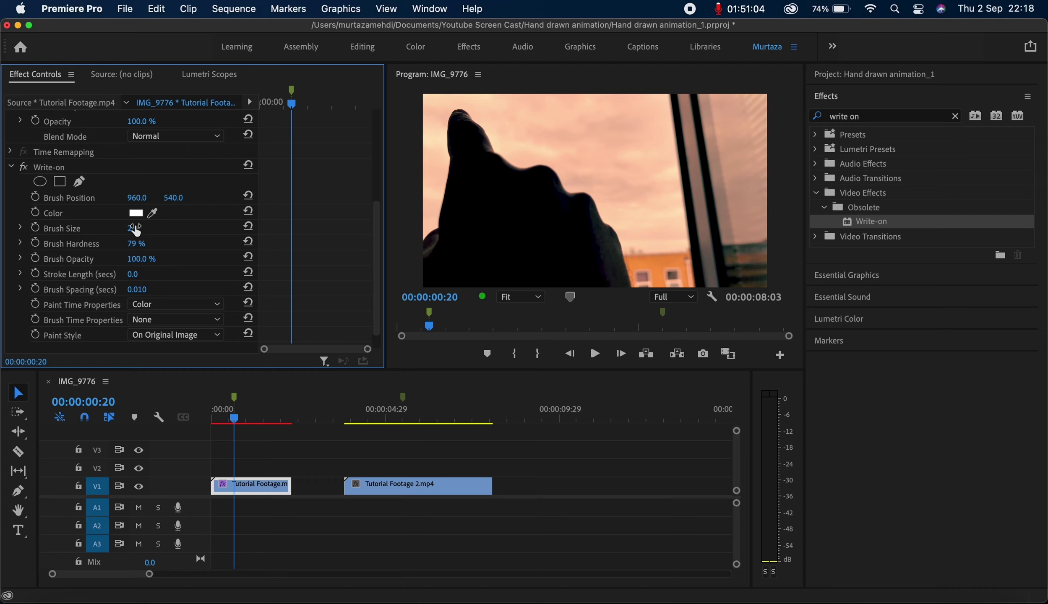
drag(135, 230, 135, 230)
drag(135, 230, 297, 227)
click(135, 213)
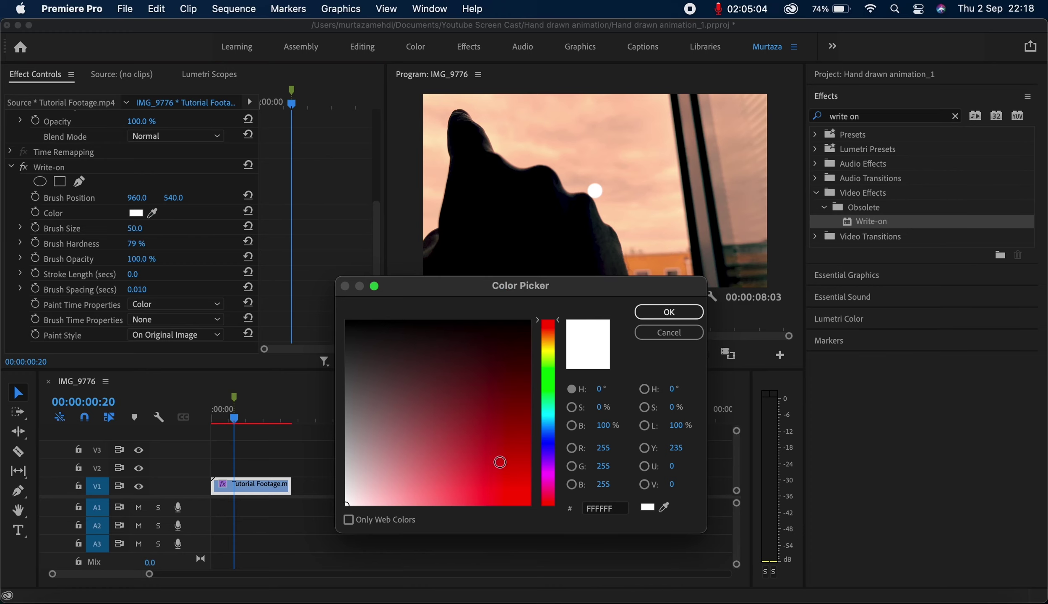
click(519, 487)
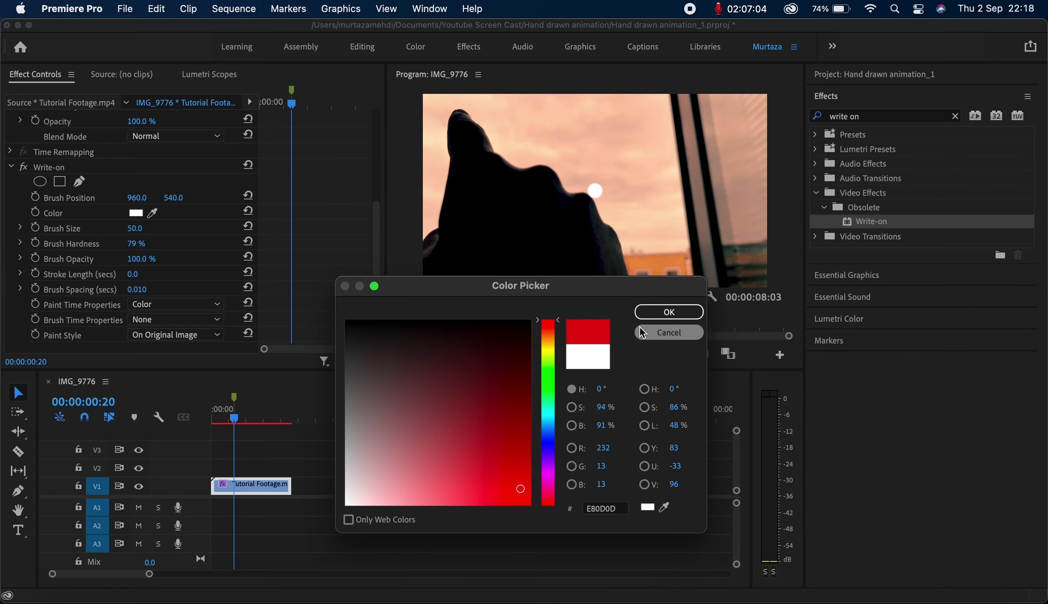
click(660, 314)
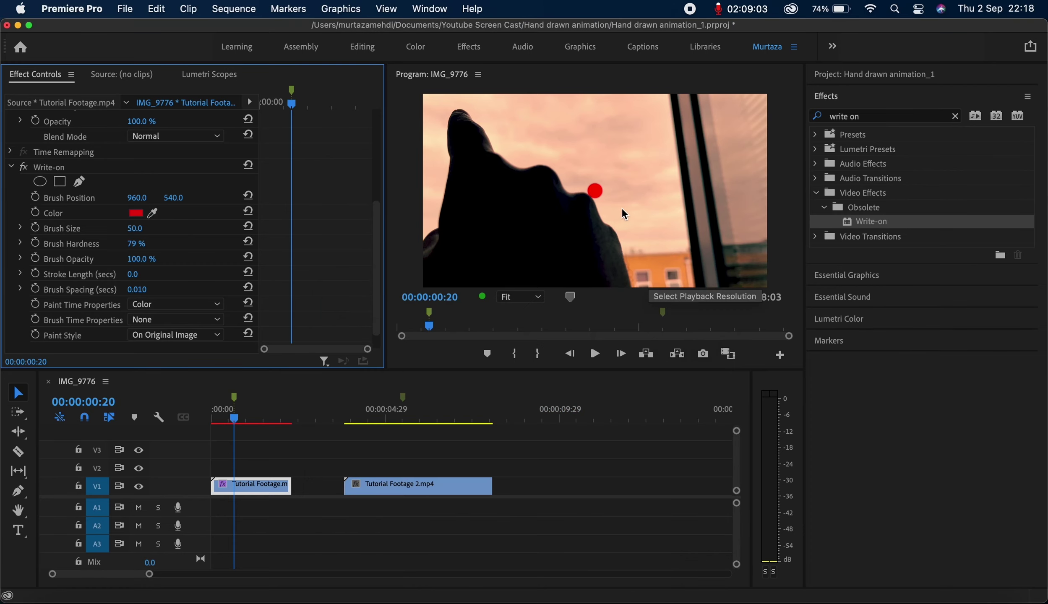
- Place the Write-on brush on the fingertip at about 223, 57 and start keyframing Brush Position at 00:00:00:20
click(92, 197)
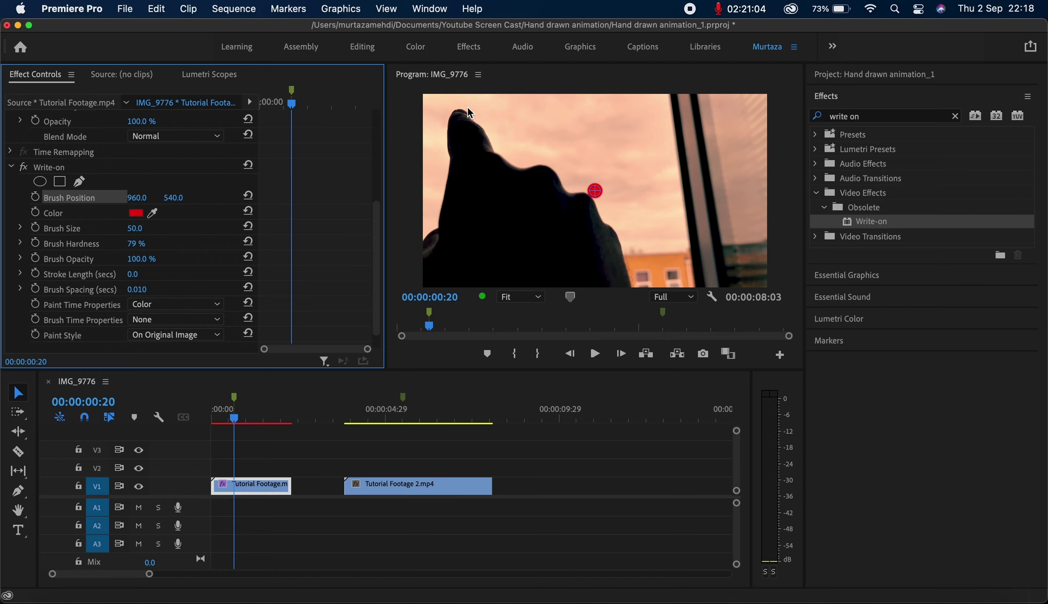
drag(596, 192, 462, 110)
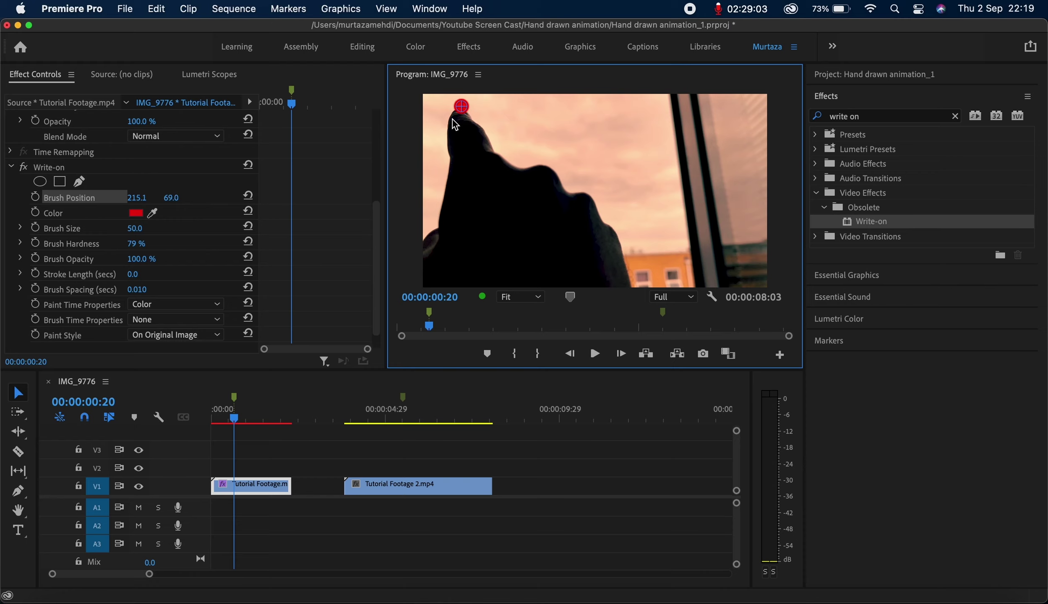
drag(464, 110, 462, 106)
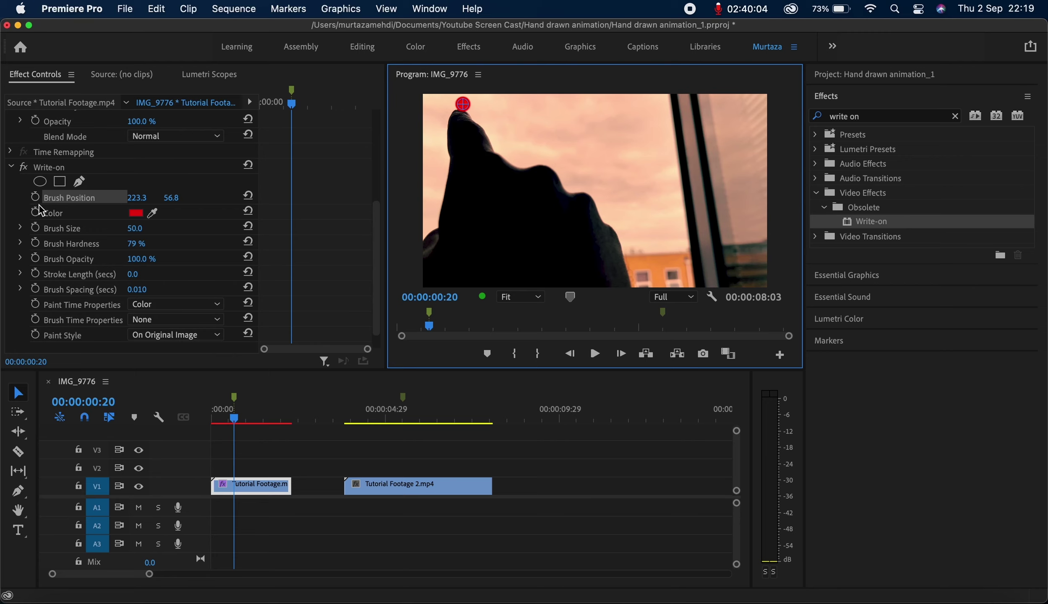
click(36, 197)
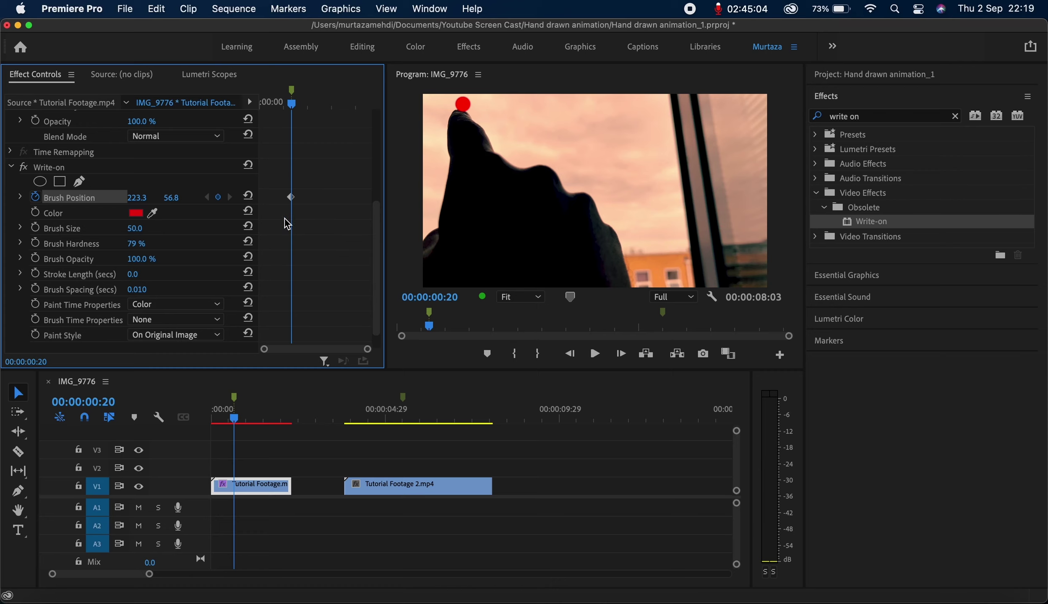
- At 00:00:00:26, keyframe the Write-on brush at the fingertip, at about 852, 89
key(Right)
key(Right)
key(Right)
key(Right)
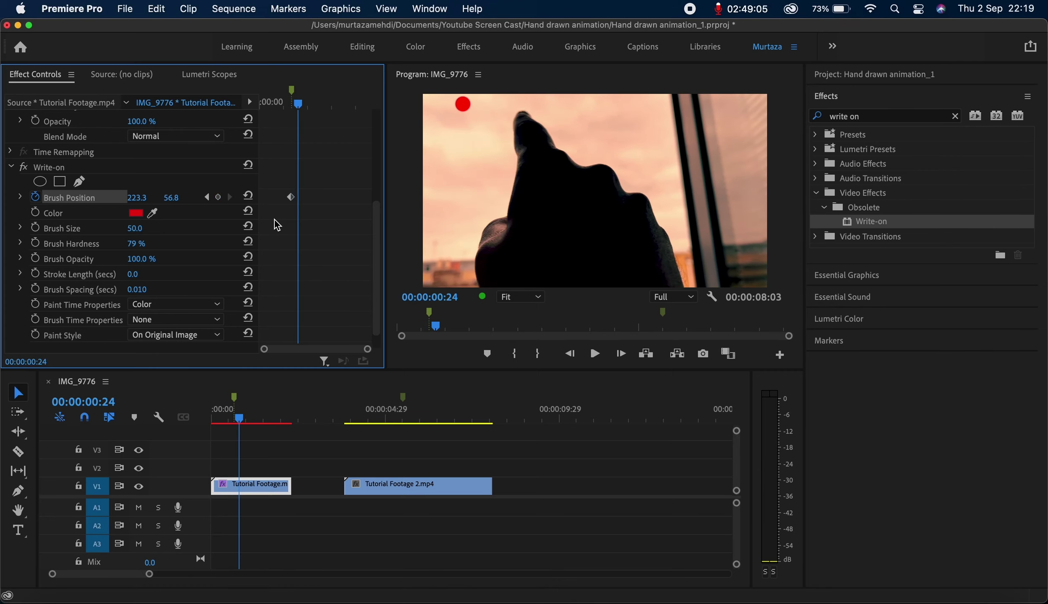
key(Right)
key(Right)
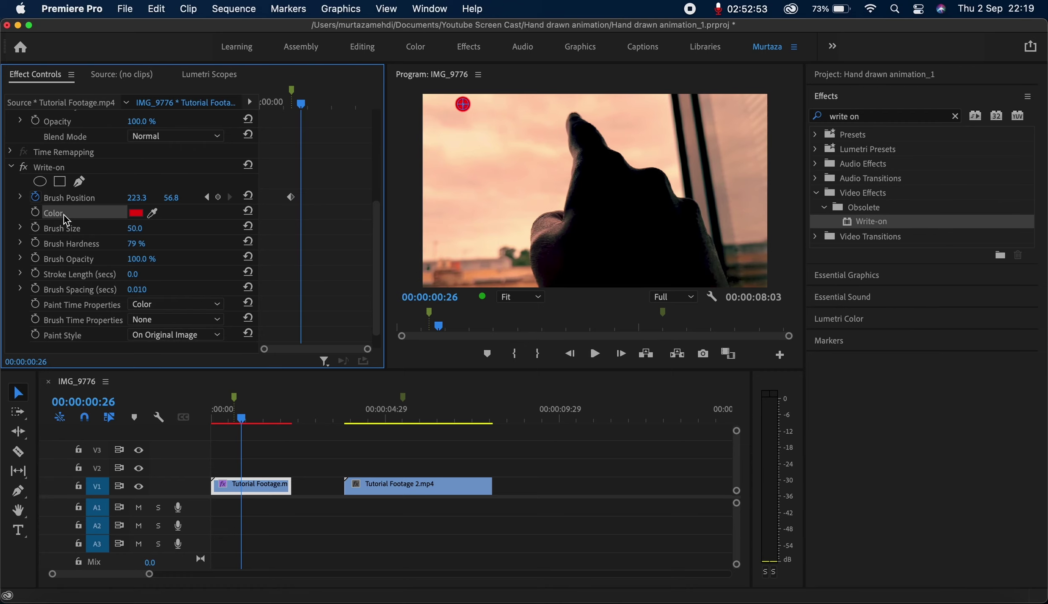
click(69, 201)
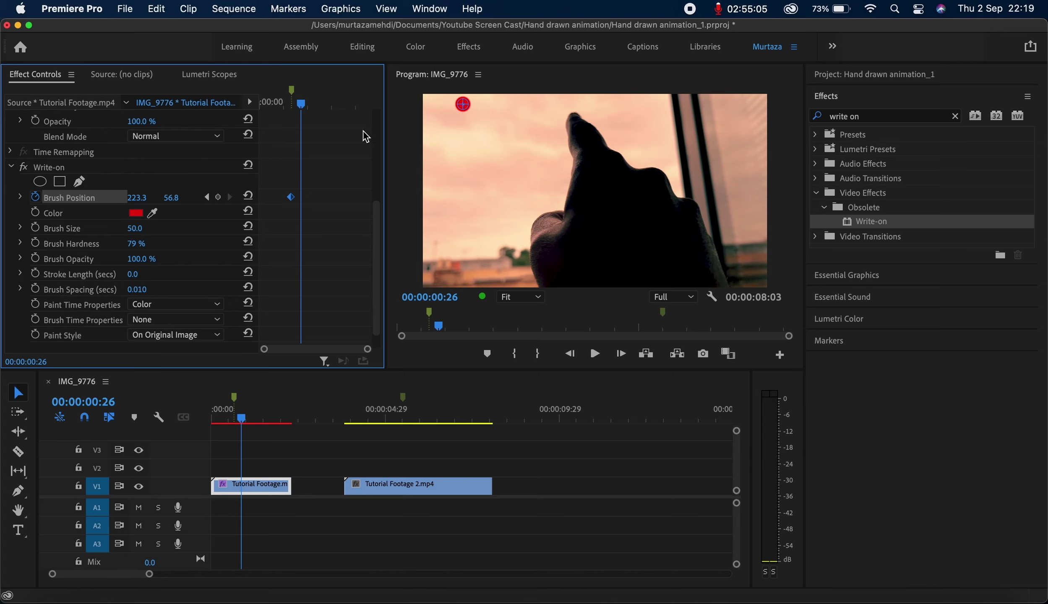
drag(460, 108, 577, 113)
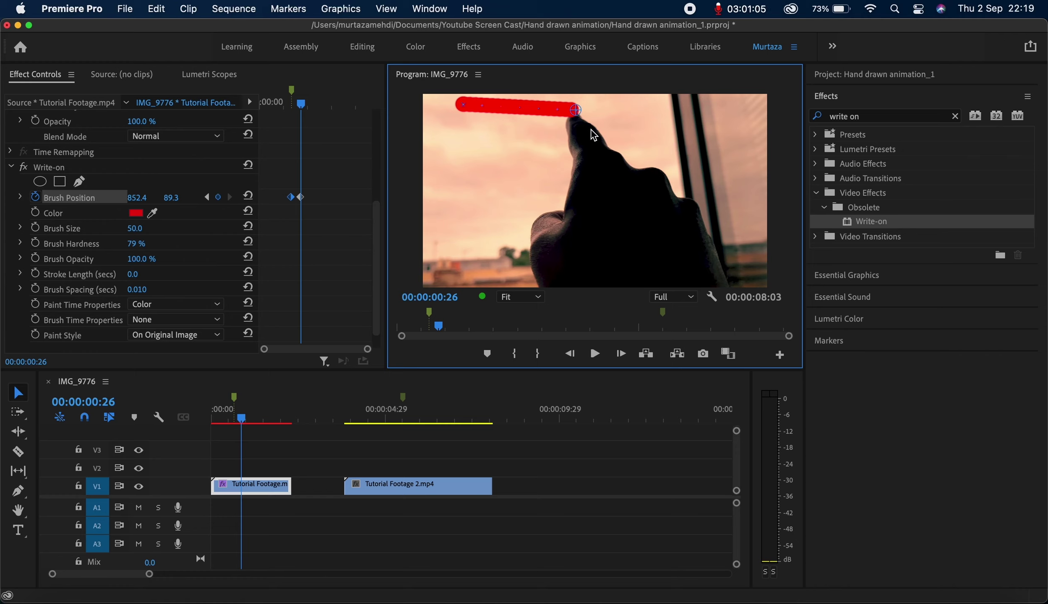
- At 00:00:01:00, keyframe the brush on the fingertip at about 1096, 179
key(Right)
key(Right)
key(Right)
key(Right)
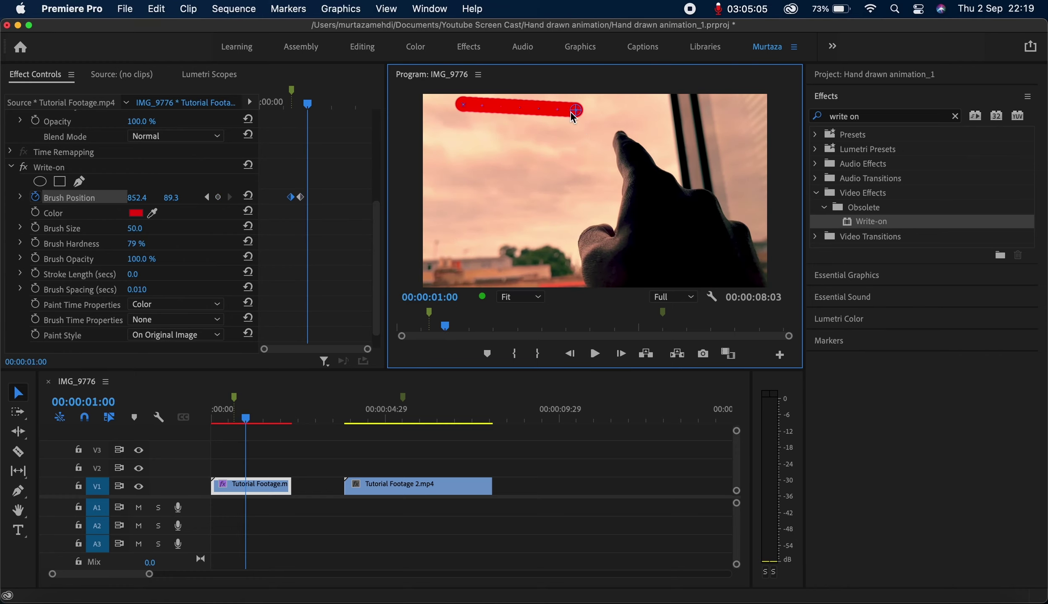
drag(570, 112, 619, 126)
- At 00:00:01:06, keyframe the brush down to the fingertip at about 605, 451
key(Right)
key(Right)
key(Right)
key(Right)
key(Right)
key(Right)
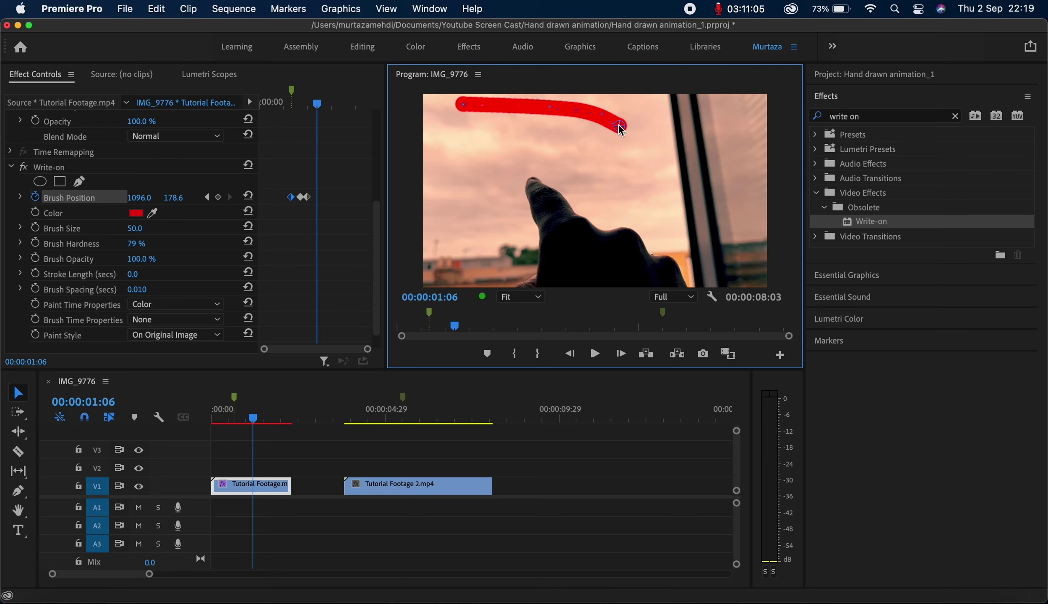
drag(619, 126, 531, 173)
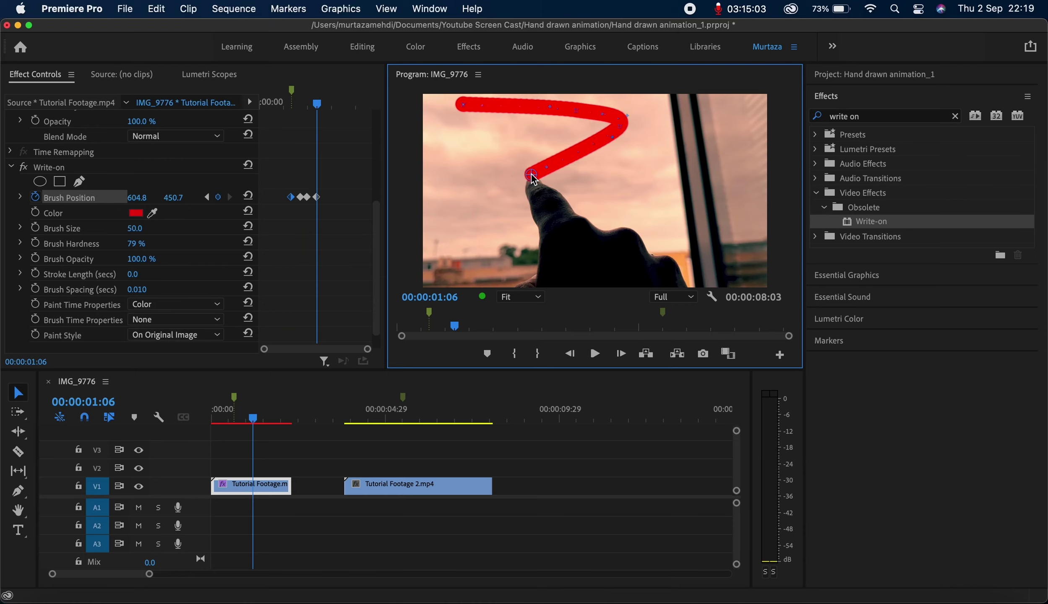
- At 00:00:01:08, keyframe the brush at the fingertip's turning point, at about 540, 528
key(Right)
key(Right)
key(Right)
key(Right)
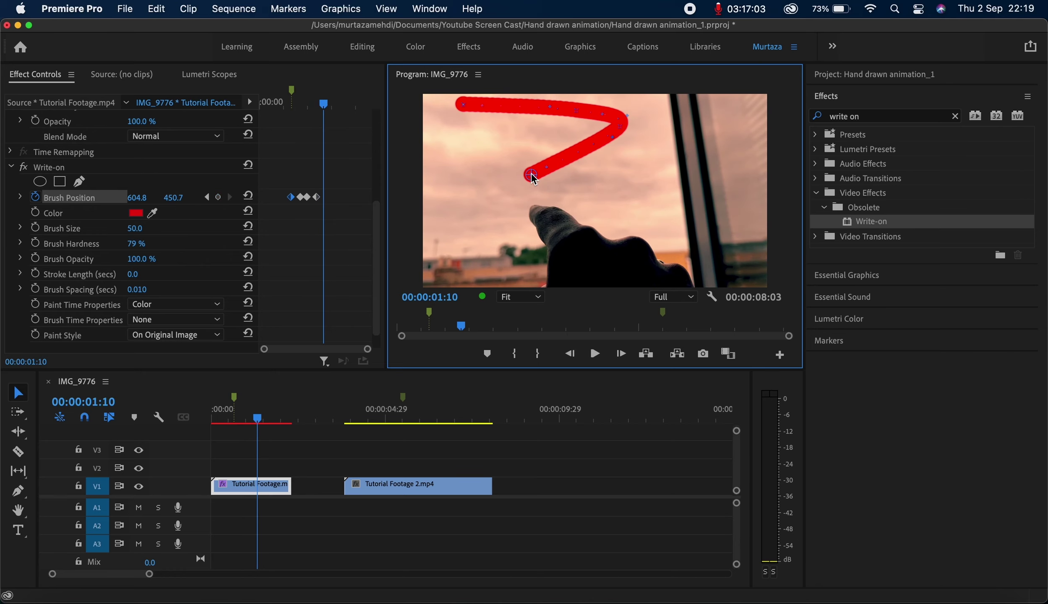
key(Left)
key(Left)
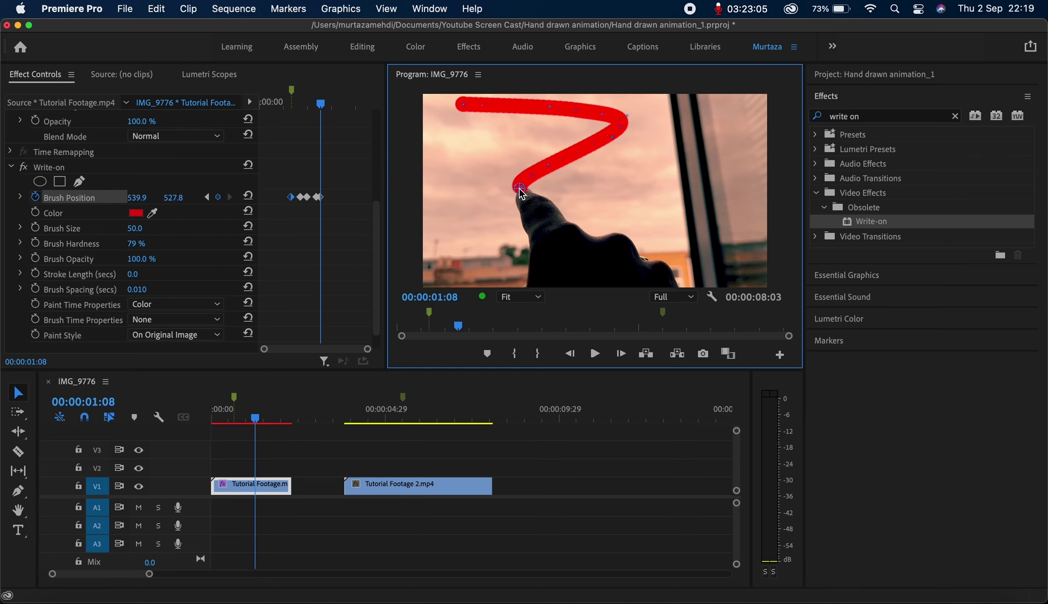
- Five frames further on, at 00:00:01:13, keyframe the brush on the fingertip at about 958, 593
key(Right)
key(Right)
key(Right)
key(Right)
key(Right)
drag(520, 192, 594, 201)
- At 00:00:01:18, keyframe the brush on the fingertip at about 1185, 605
key(Right)
key(Right)
key(Right)
key(Right)
key(Right)
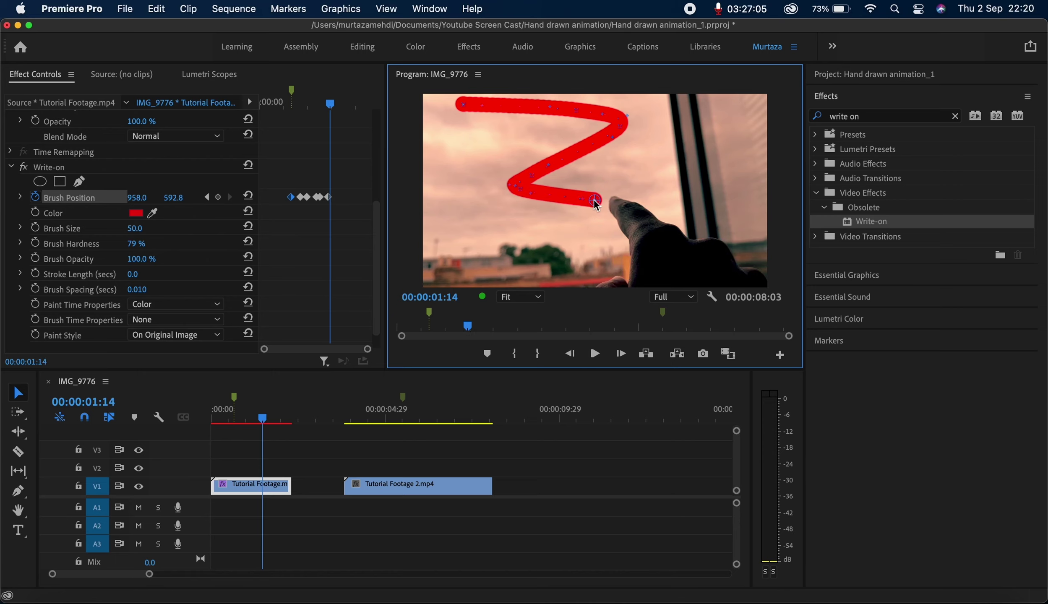
drag(595, 201, 635, 204)
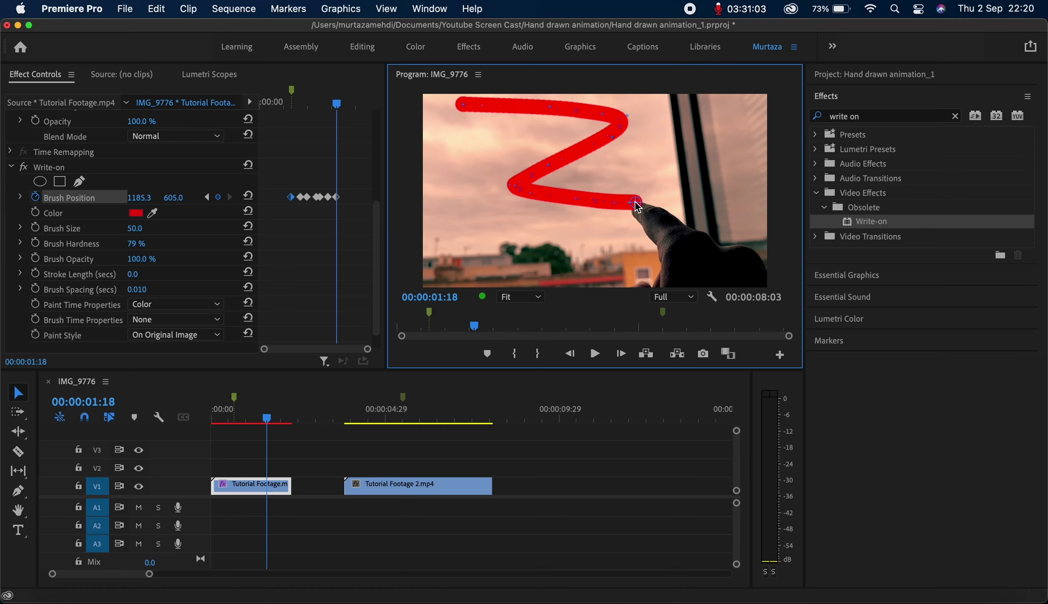
- At 00:00:01:23, keyframe the brush where the hand leaves the frame, at about 905, 999
key(Right)
key(Right)
key(Right)
key(Right)
key(Right)
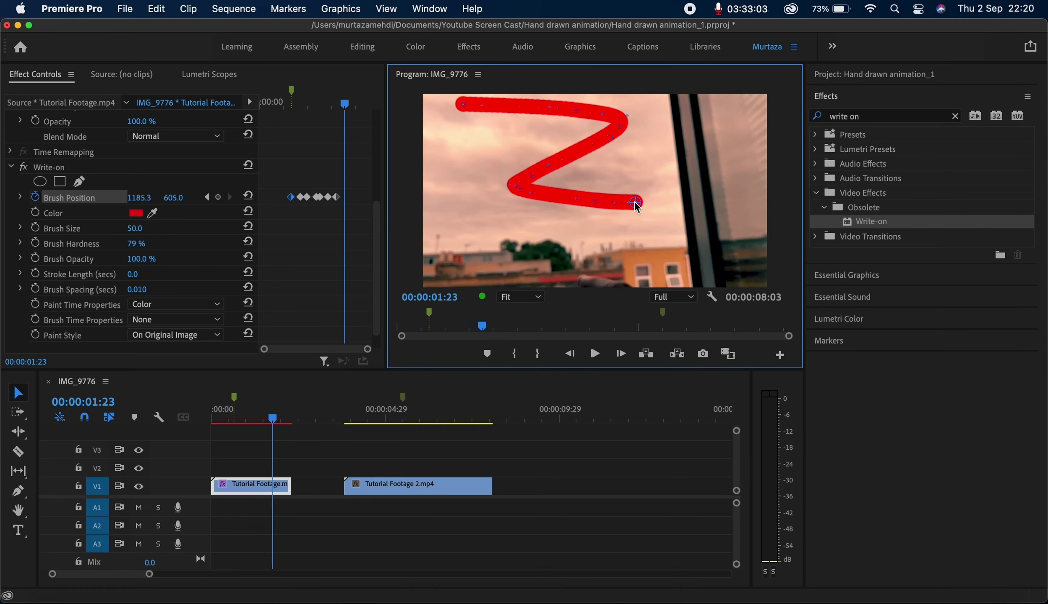
mouse_move(636, 205)
mouse_down()
mouse_move(571, 268)
mouse_move(594, 278)
mouse_move(586, 273)
mouse_up()
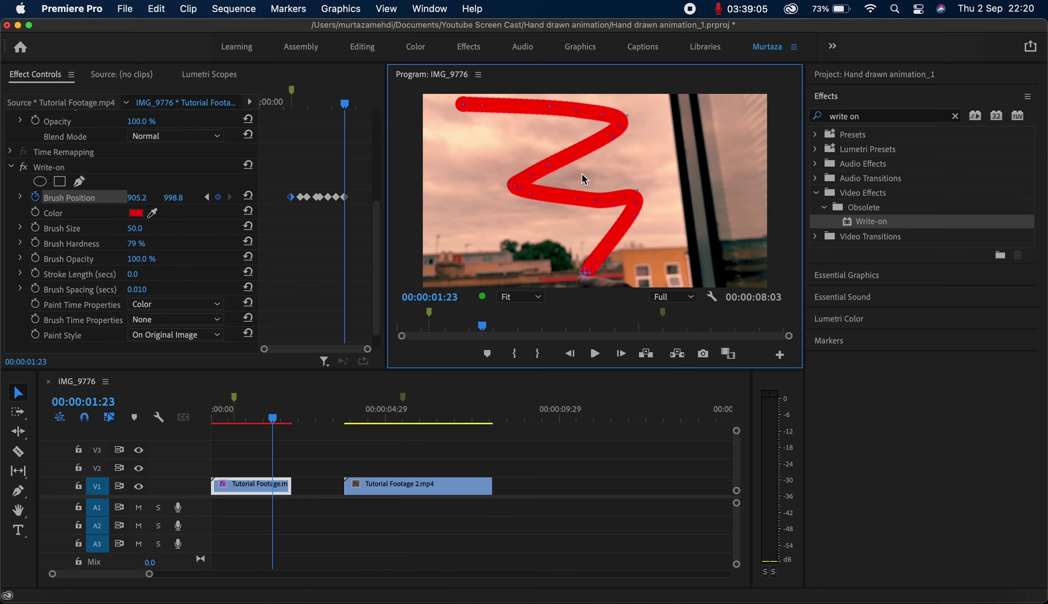
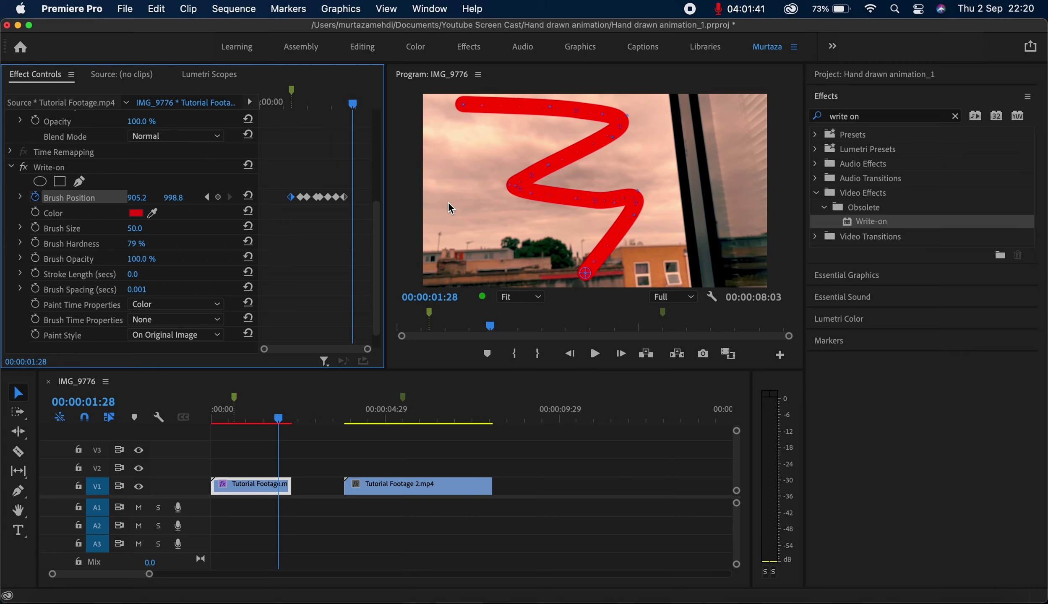
- At 00:00:00:19, one frame before the first brush position keyframe, keyframe the Write-on brush size at 0
key(Home)
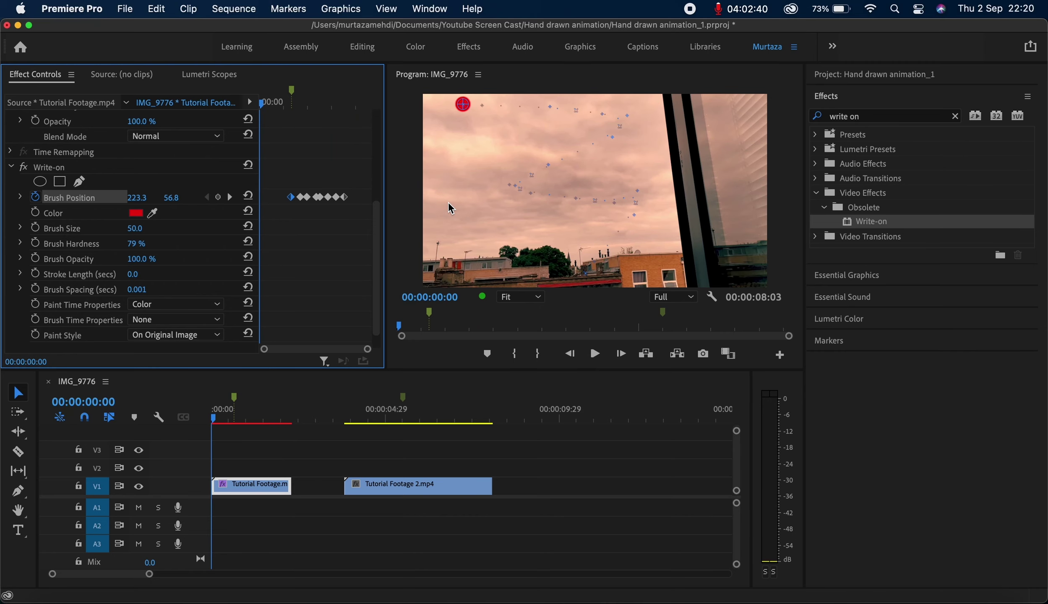
click(375, 442)
click(256, 486)
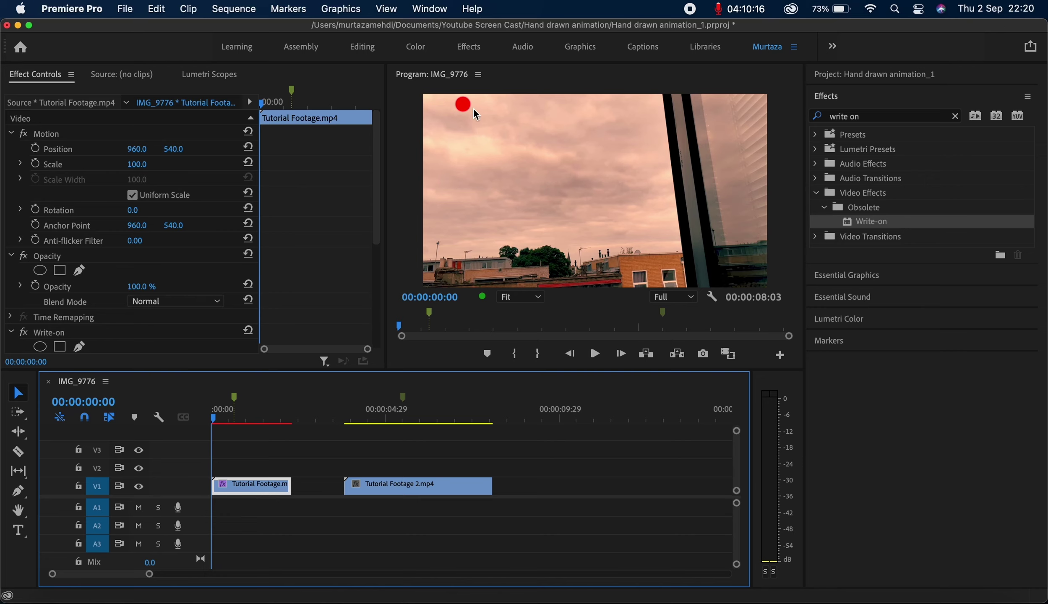
drag(376, 186, 378, 275)
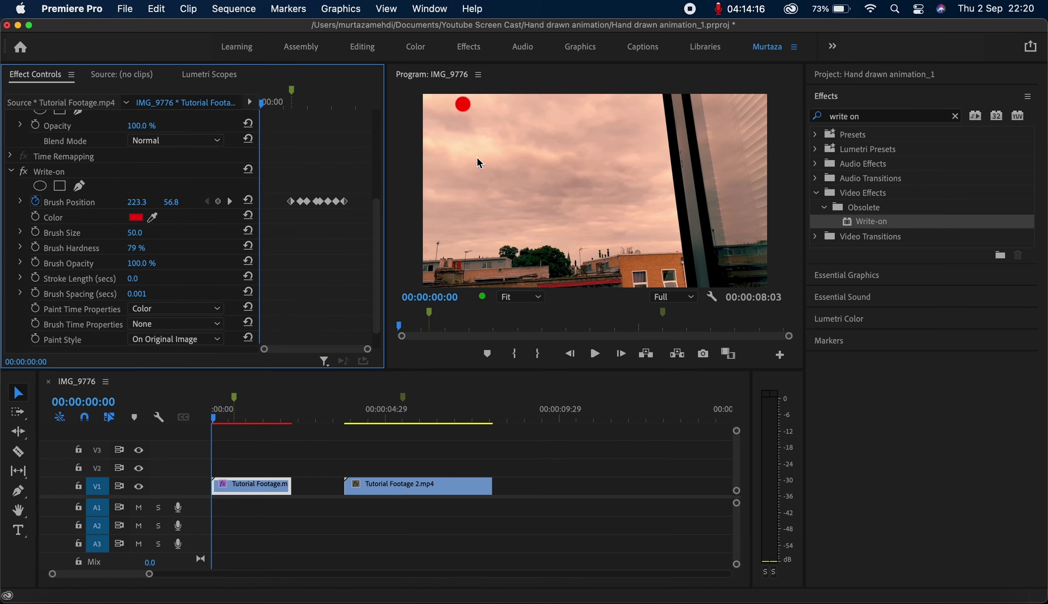
click(229, 202)
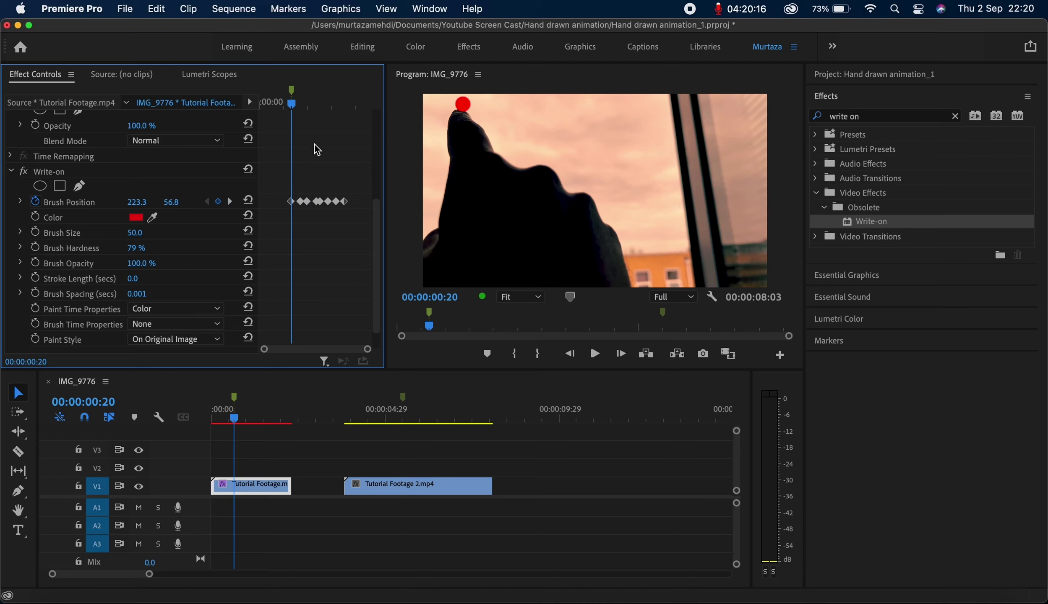
key(Left)
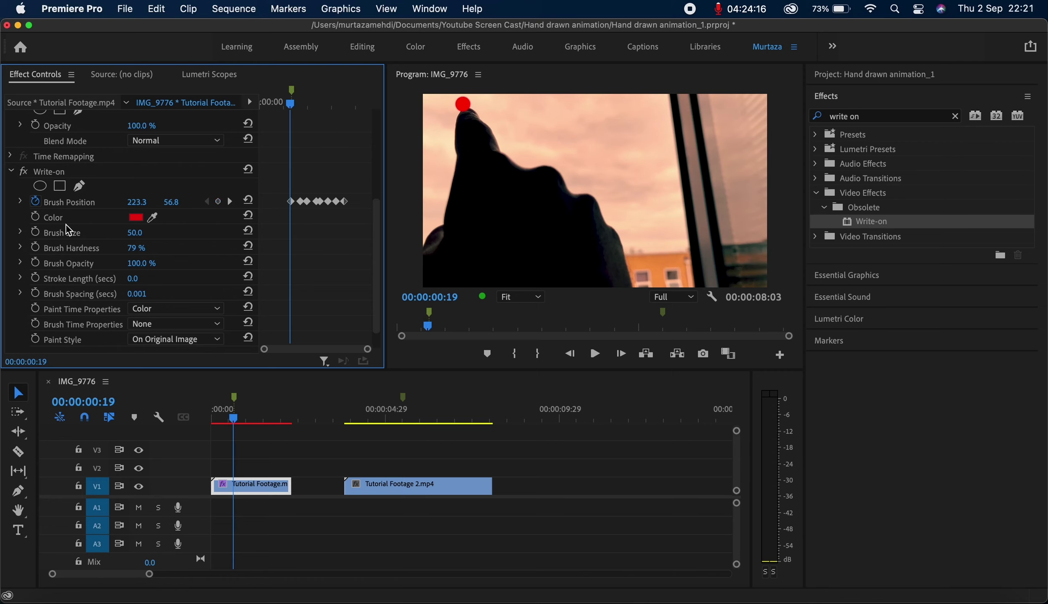
click(36, 232)
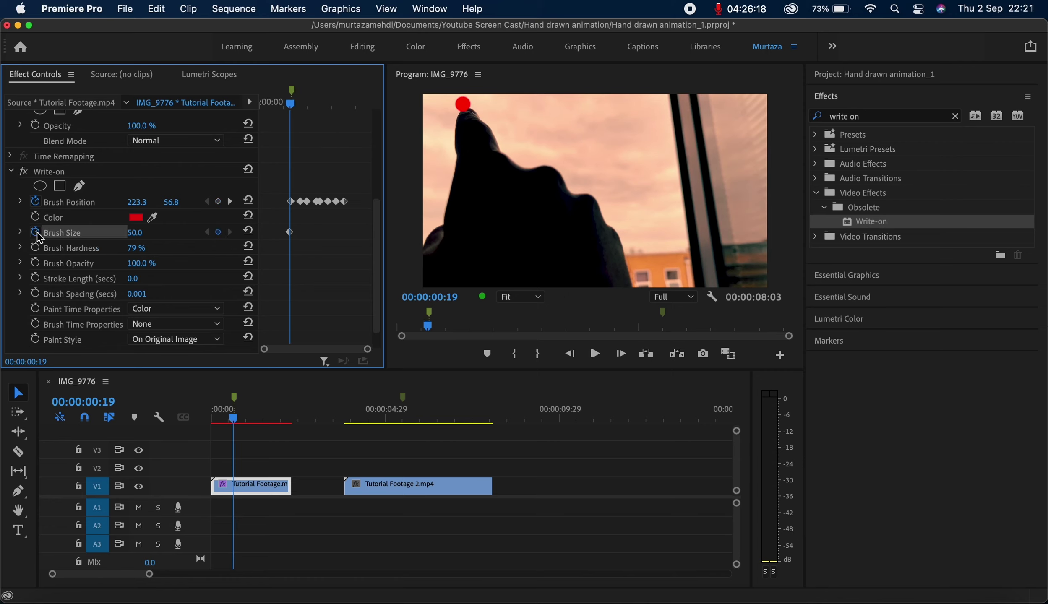
click(135, 232)
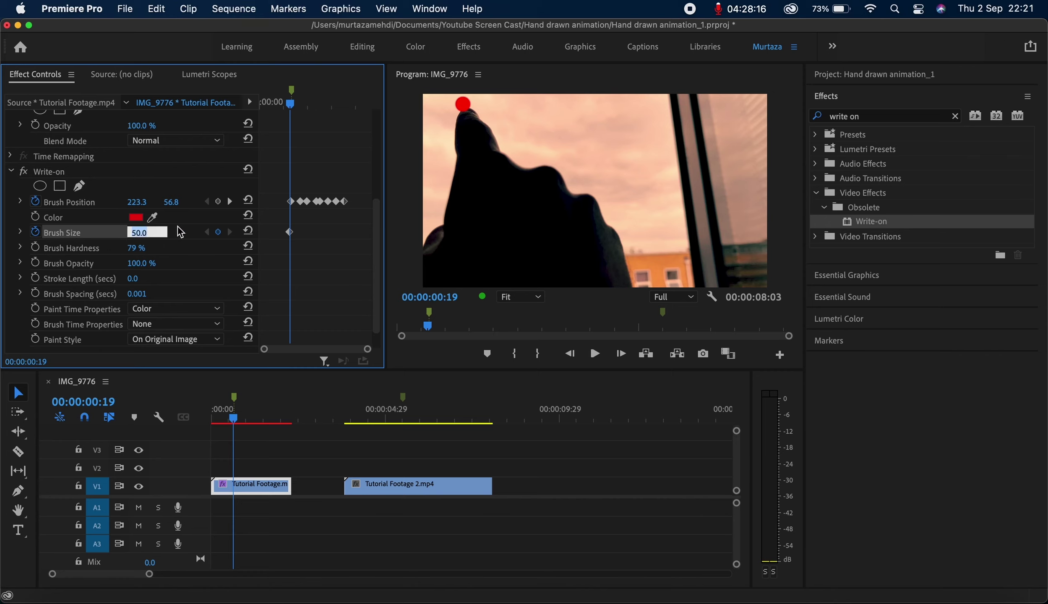
text(0)
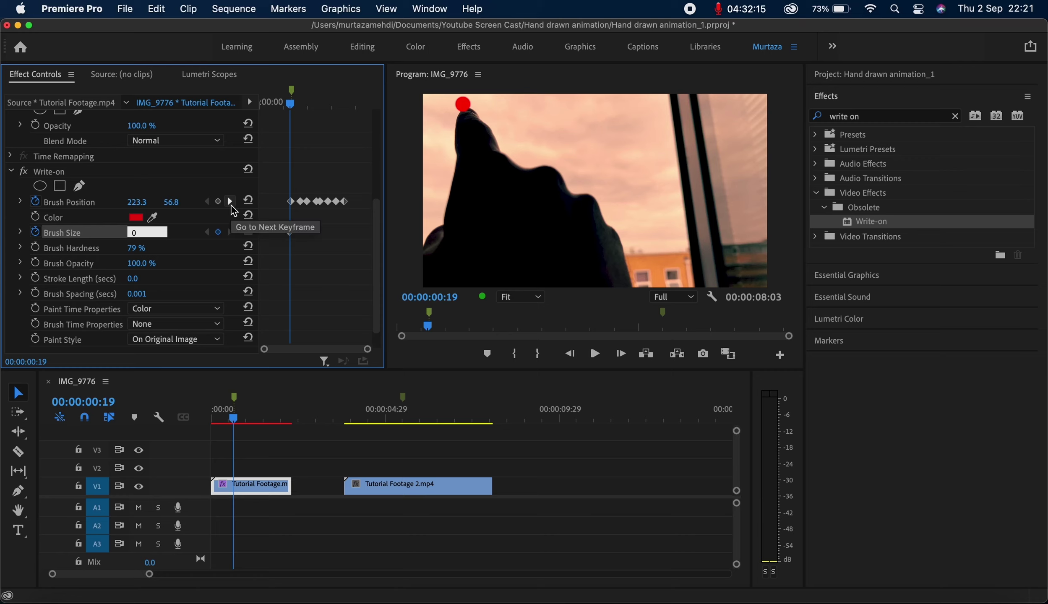
key(Return)
- At 00:00:00:20, keyframe the brush size at 50 and play the animation from the start
key(Right)
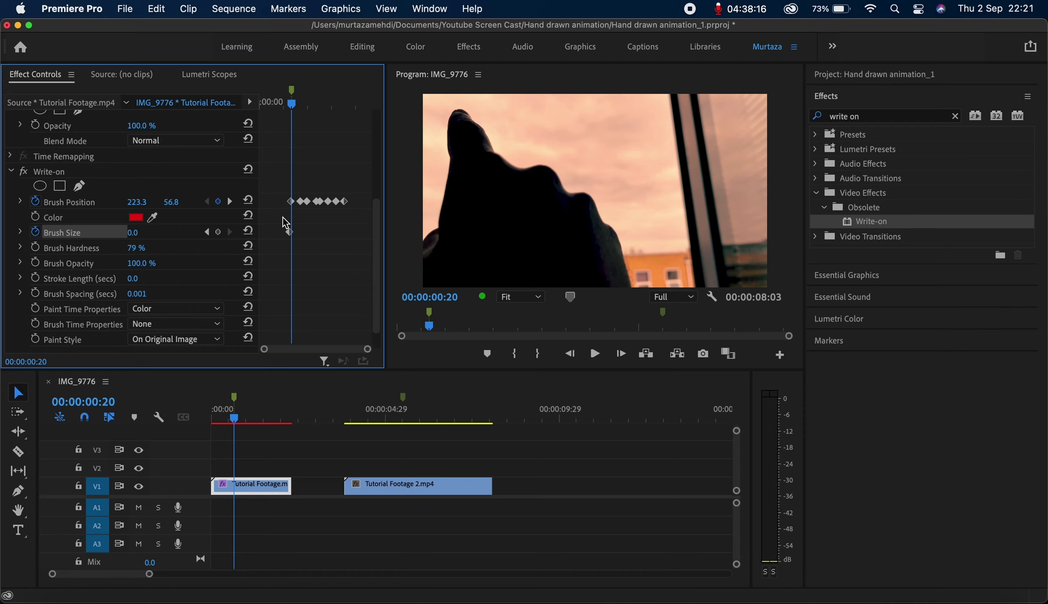
click(217, 232)
click(146, 233)
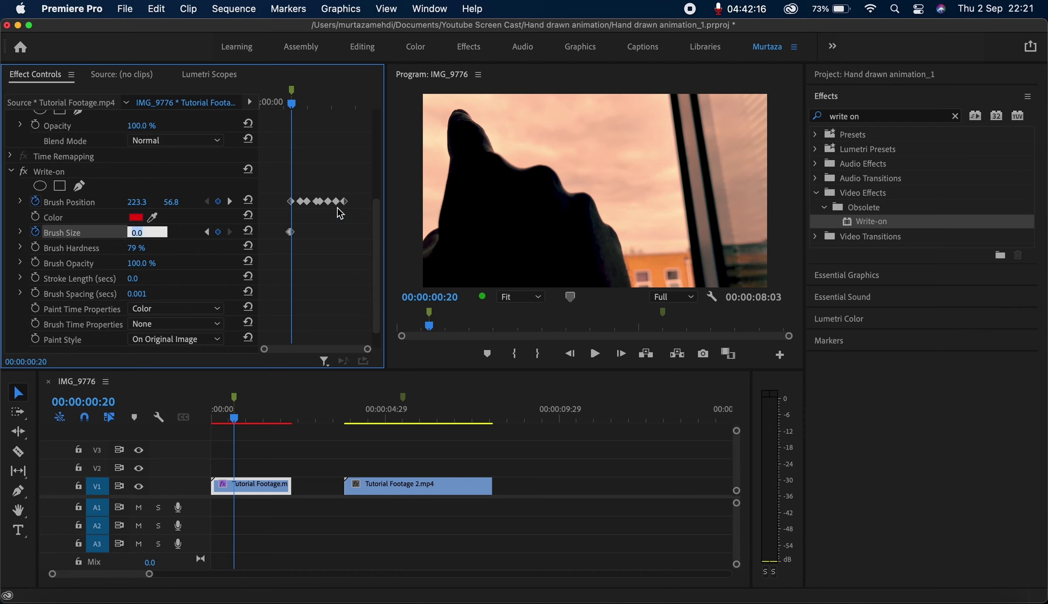
text(50)
key(Return)
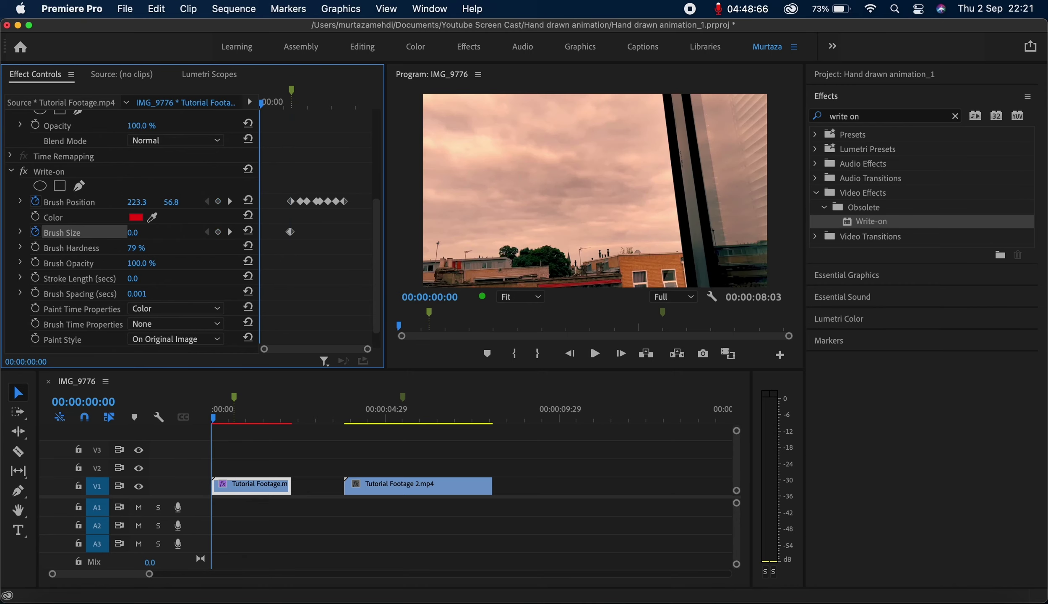
key(space)
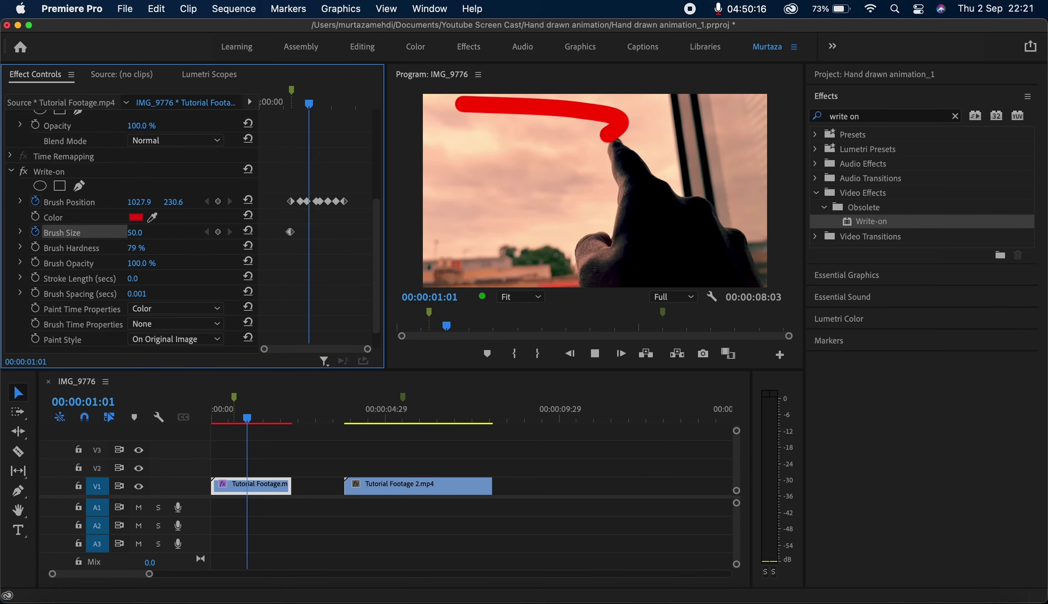
key(space)
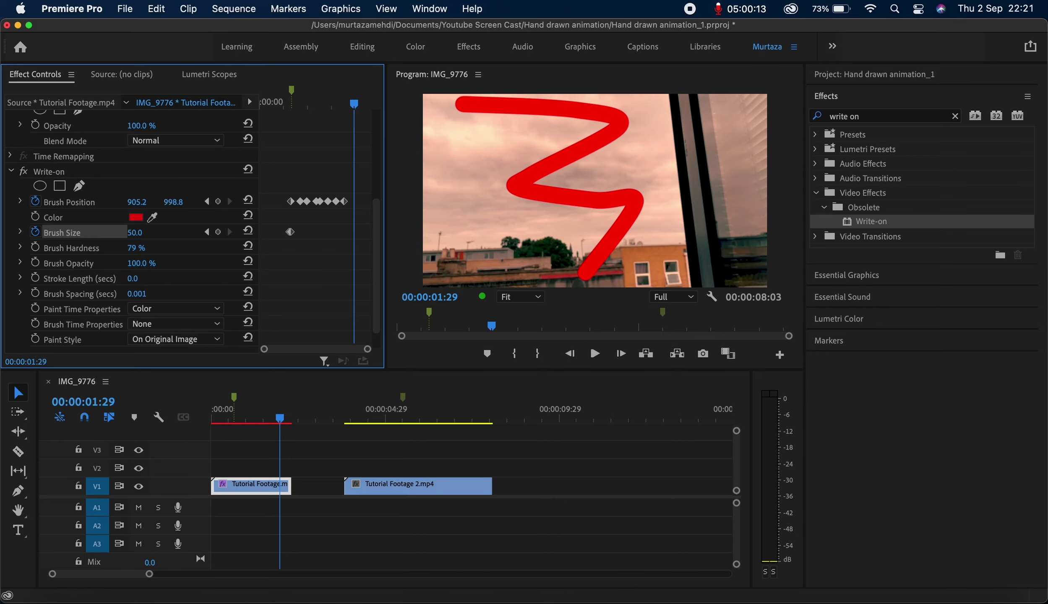
- Play through the Tutorial Footage 2 clip to review the path the finger draws
key(Down)
key(Down)
key(Right)
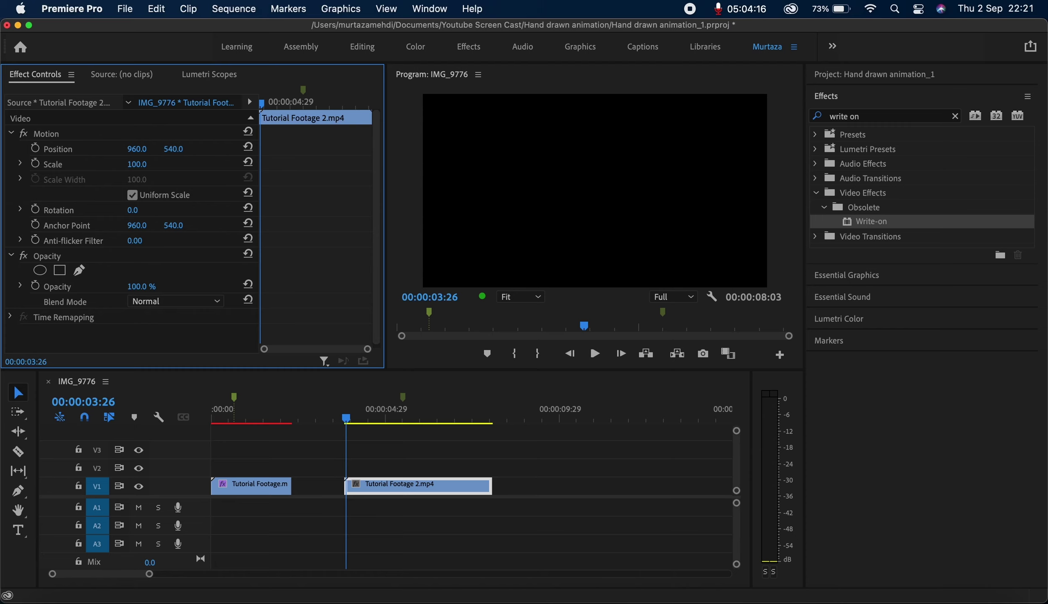
drag(347, 418, 357, 417)
key(space)
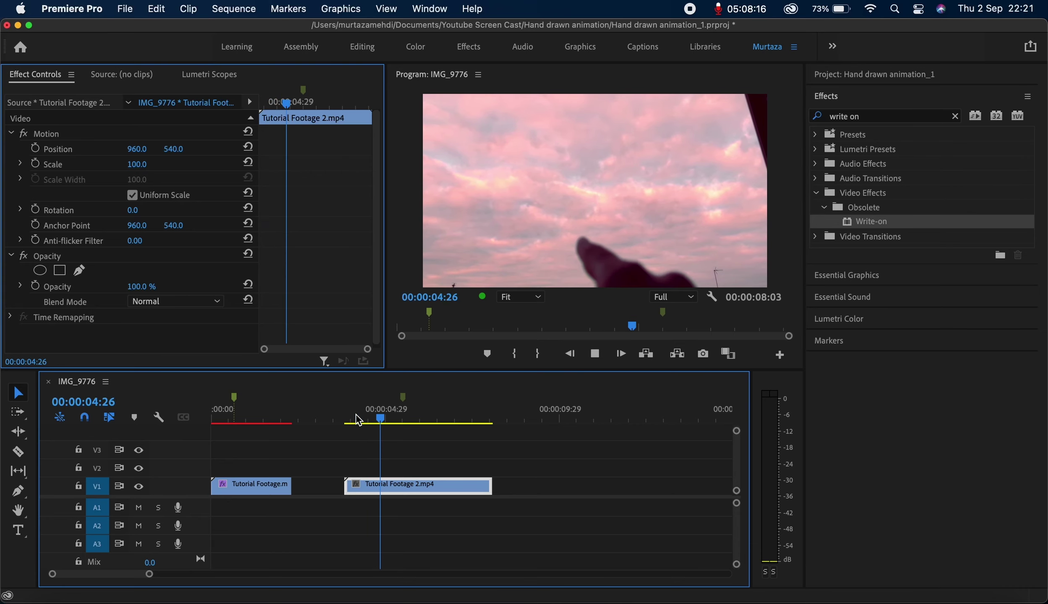
key(space)
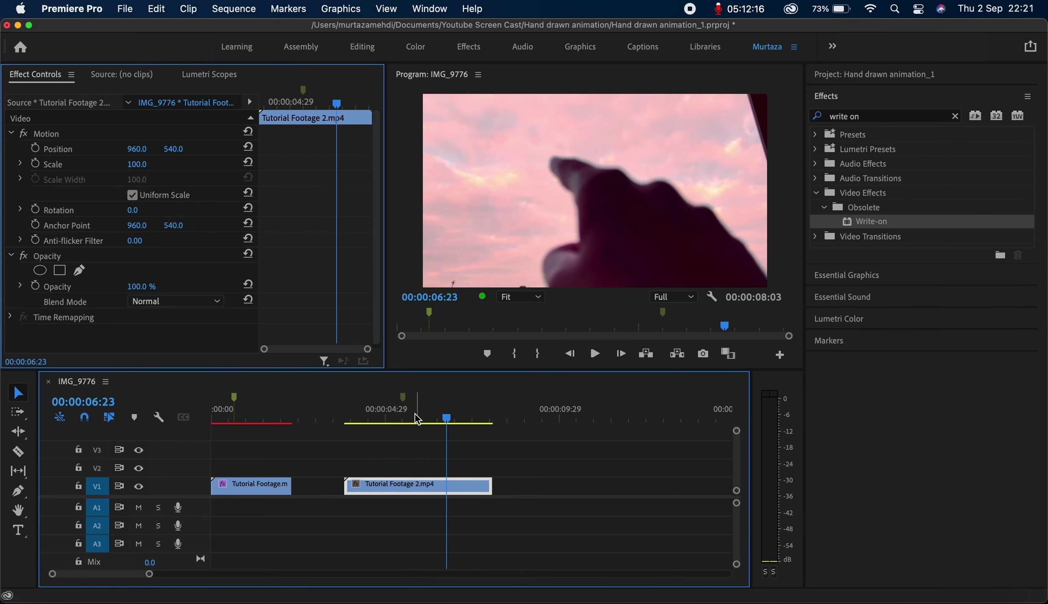
- Go to the marker at 00:00:05:15 and apply the Write-on effect to the Tutorial Footage 2 clip
click(404, 403)
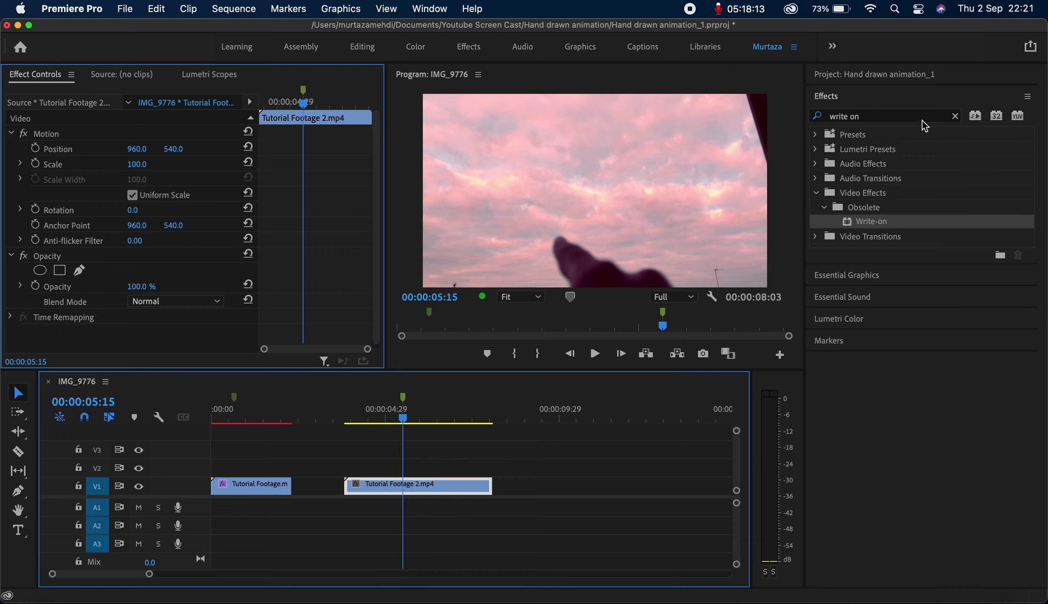
click(885, 226)
drag(885, 227, 403, 487)
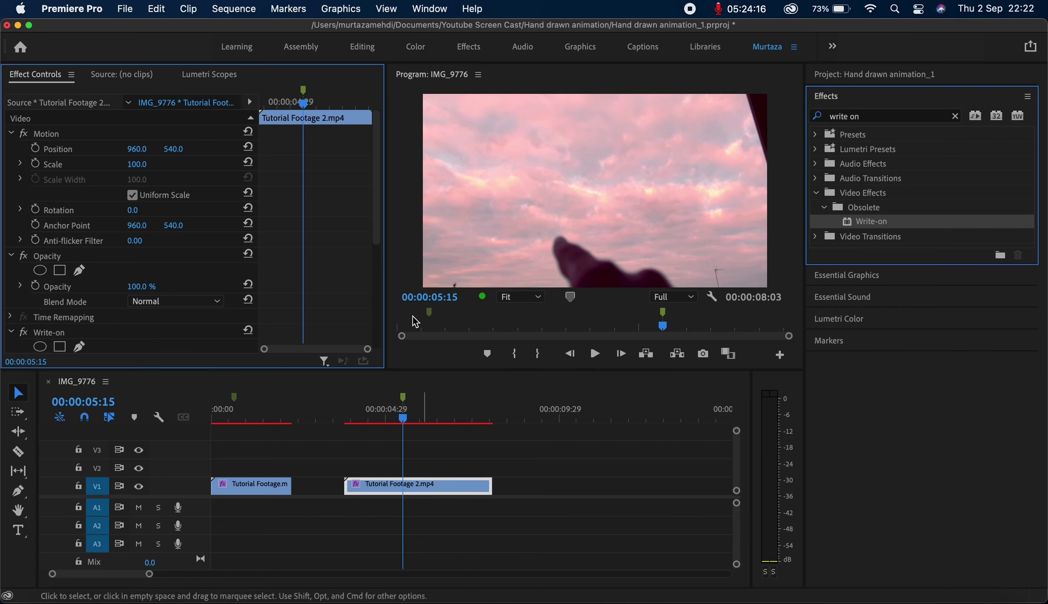
- Set the second clip's Write-on brush size to 49 and its color to red
drag(381, 192, 374, 291)
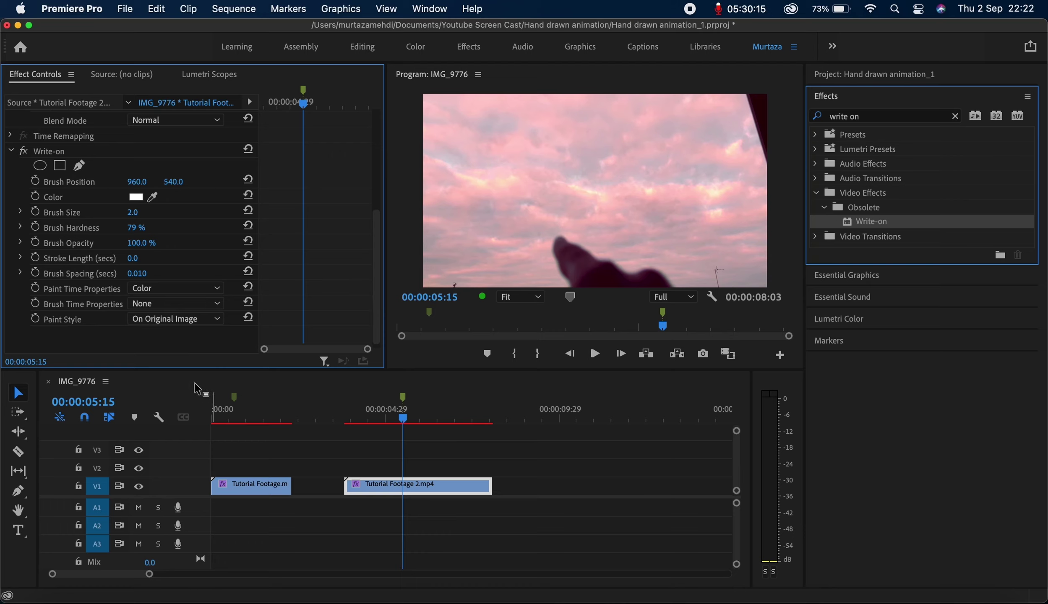
click(133, 213)
text(40)
key(Return)
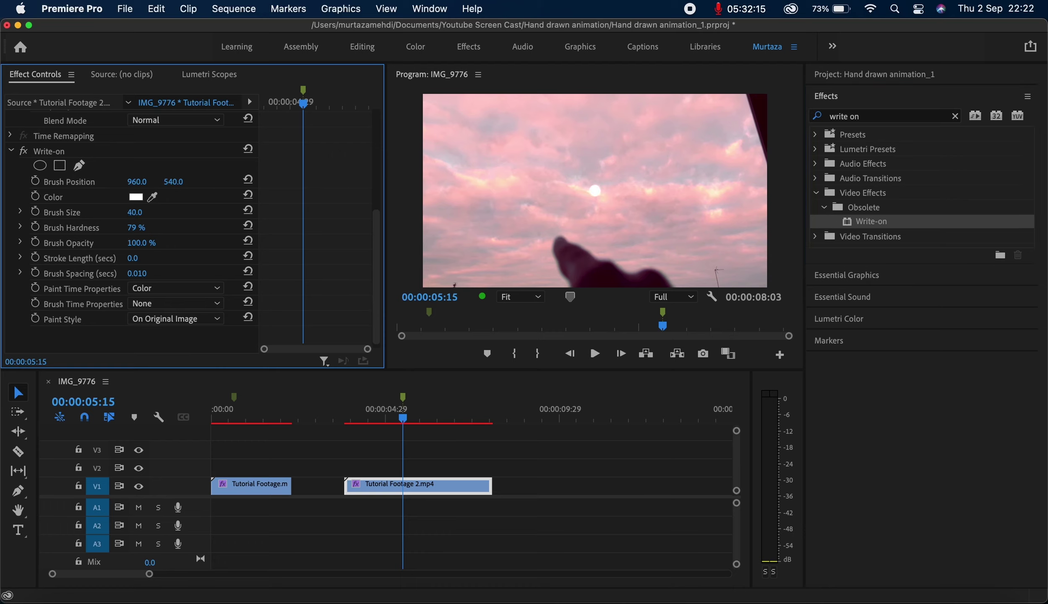
click(135, 213)
text(49)
key(Return)
click(136, 196)
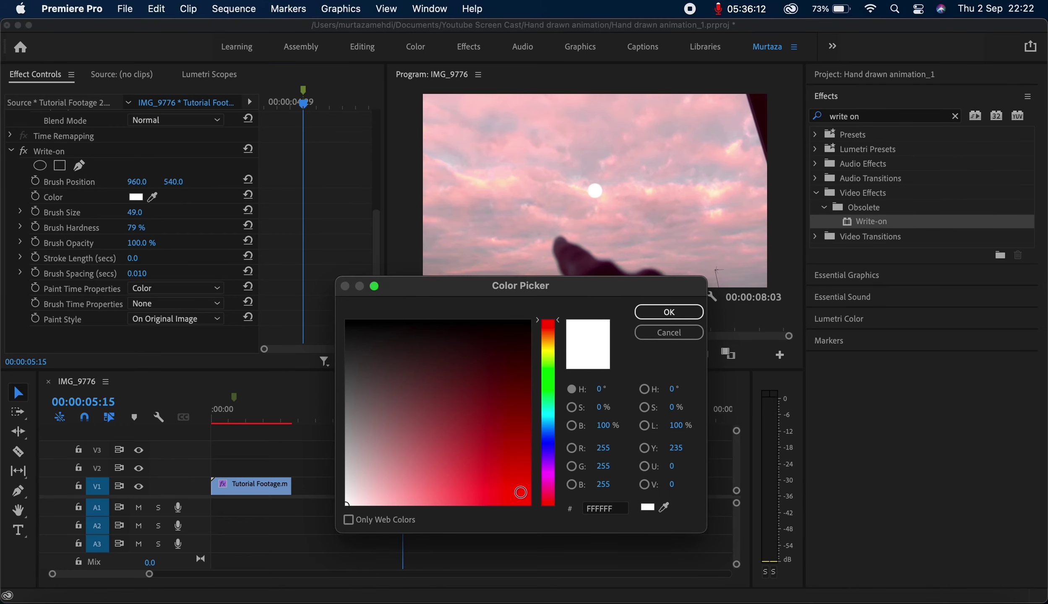
click(520, 492)
click(665, 308)
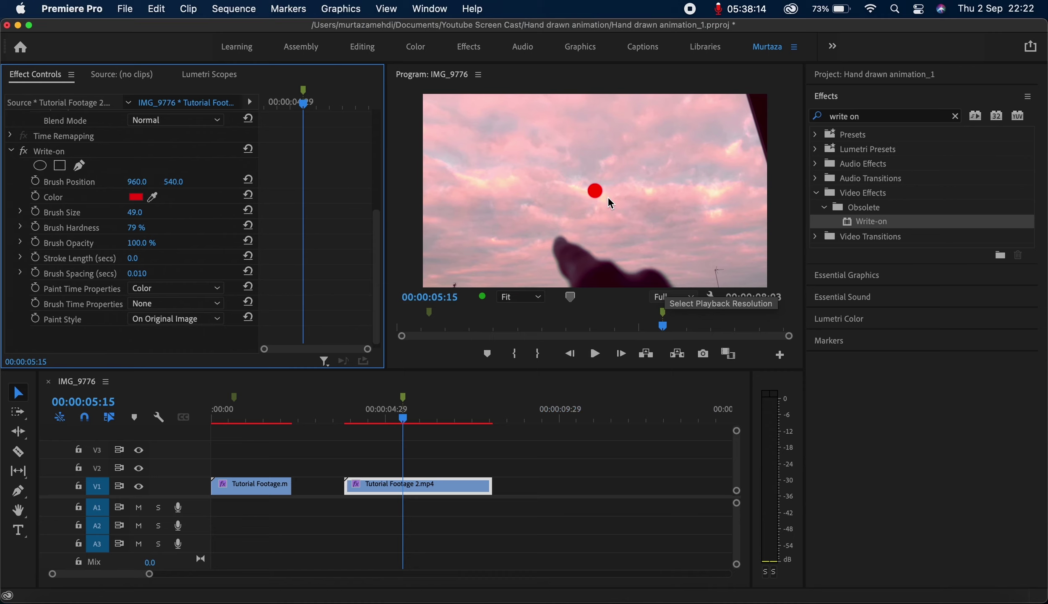
- Place the brush on the fingertip at about 771, 776 and start keyframing its position at 00:00:05:15
click(58, 188)
drag(600, 194, 563, 238)
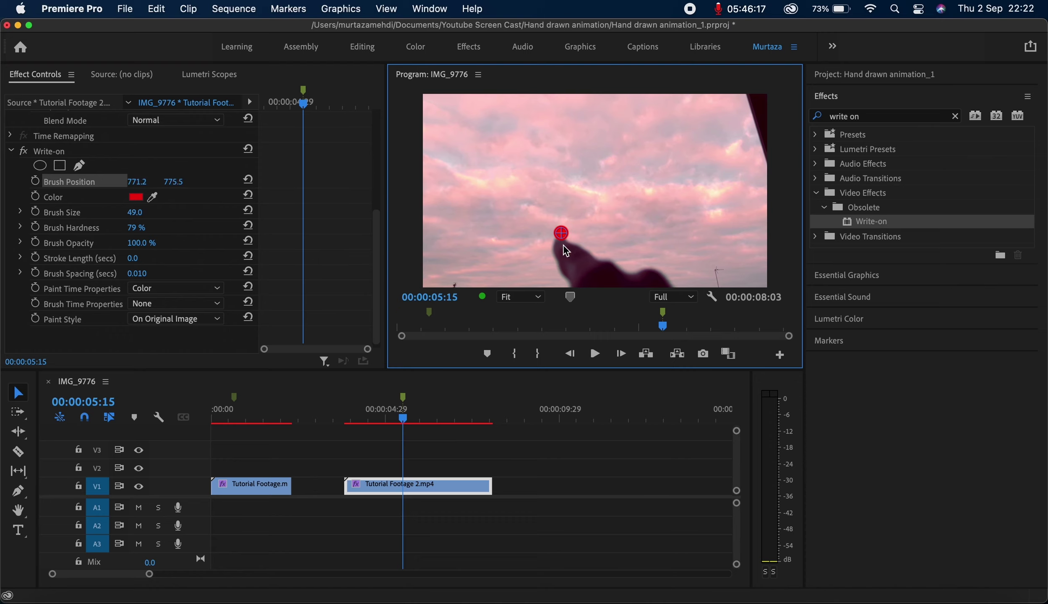
click(37, 185)
click(36, 183)
- Ten frames further on, at 00:00:05:25, keyframe the brush on the fingertip at about 589, 698
key(Right)
key(Right)
key(Right)
key(Right)
key(Right)
key(Right)
key(Right)
key(Right)
key(Right)
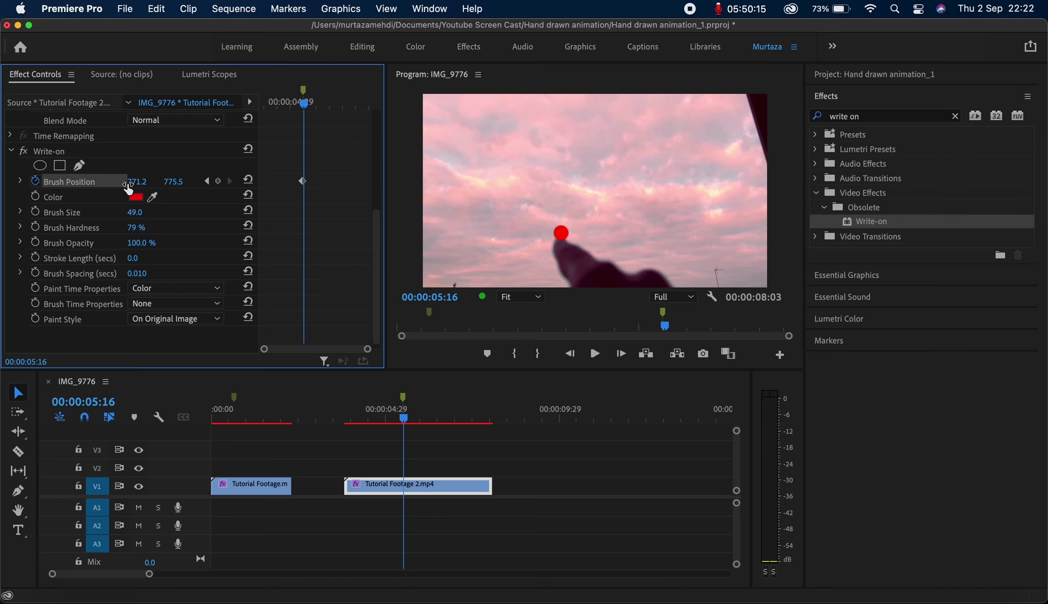
key(Right)
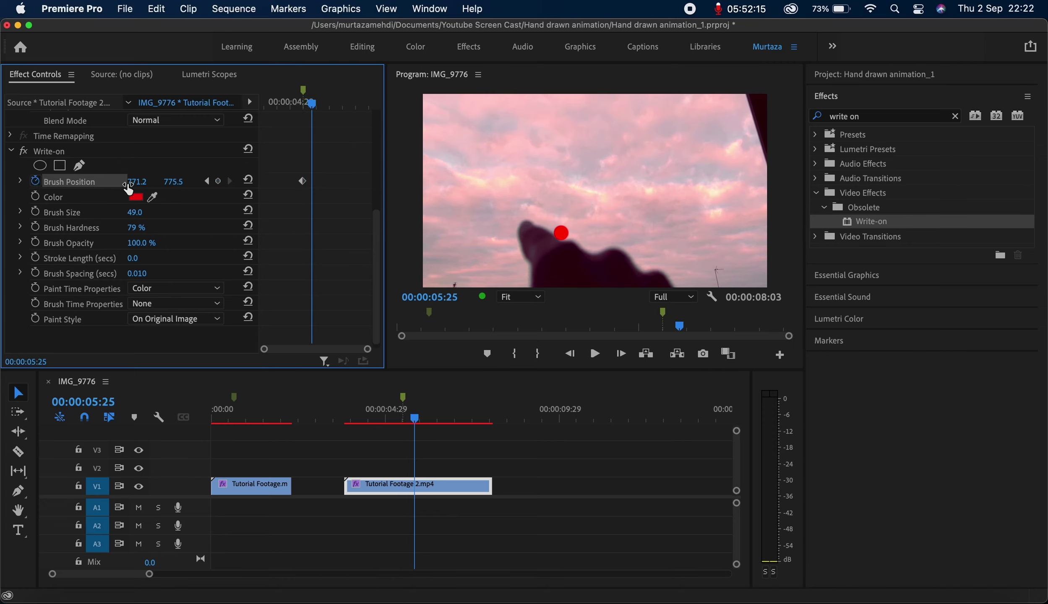
click(63, 183)
drag(563, 235, 528, 219)
- At 00:00:05:29, keyframe the brush on the fingertip at about 479, 552
key(Right)
key(Right)
key(Right)
key(Right)
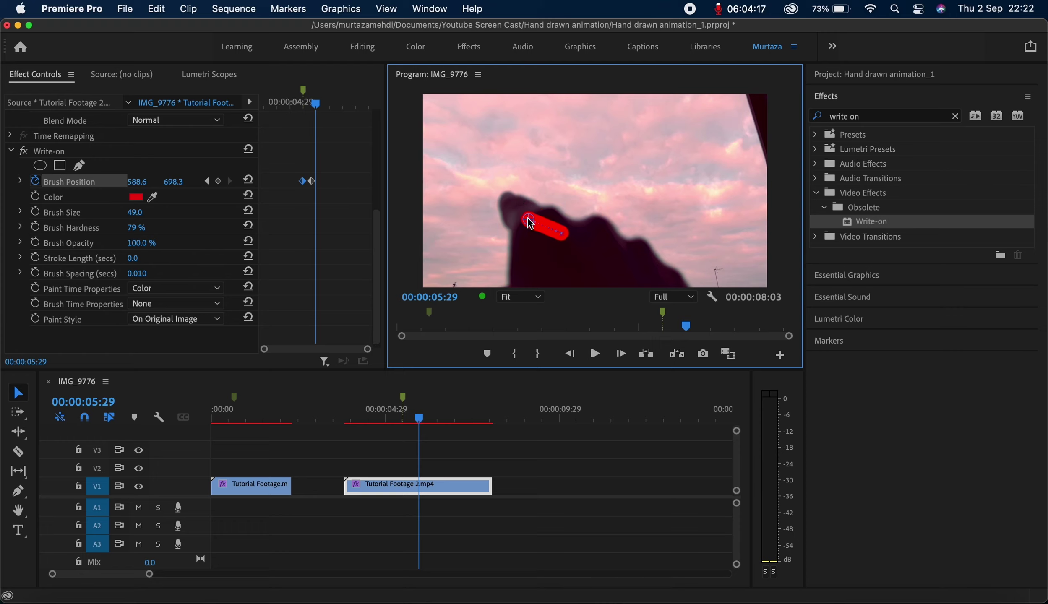
drag(528, 219, 510, 195)
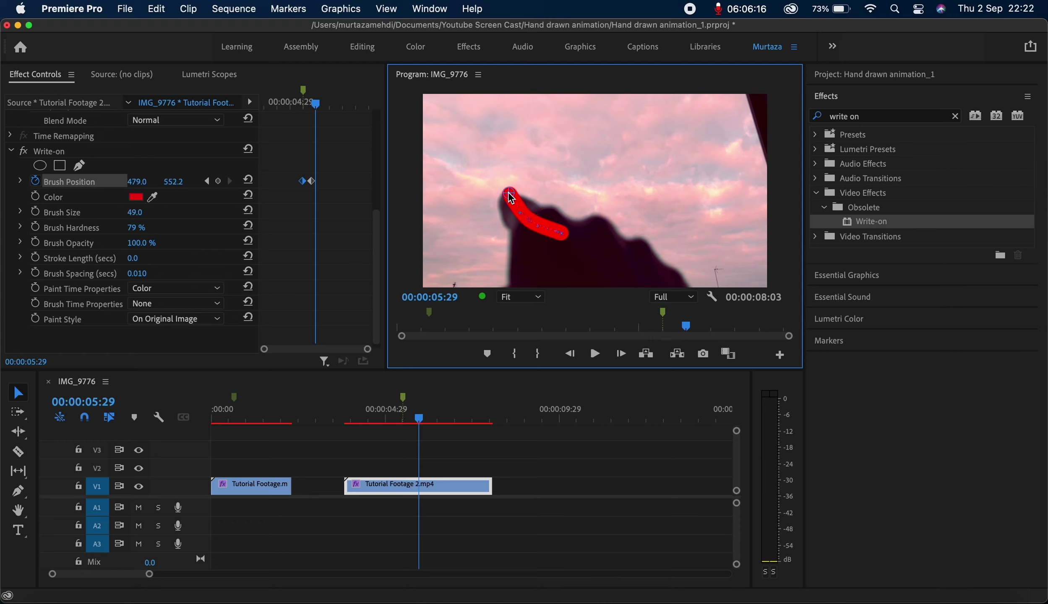
- Four frames further on, at 00:00:06:03, keyframe the brush on the fingertip at about 467, 382
key(Right)
key(Right)
key(Right)
key(Right)
drag(509, 195, 509, 167)
- From 00:00:06:07, keyframe the brush along the fingertip up to the top of the heart's first curve, at about 682, 150
key(Right)
key(Right)
key(Right)
key(Right)
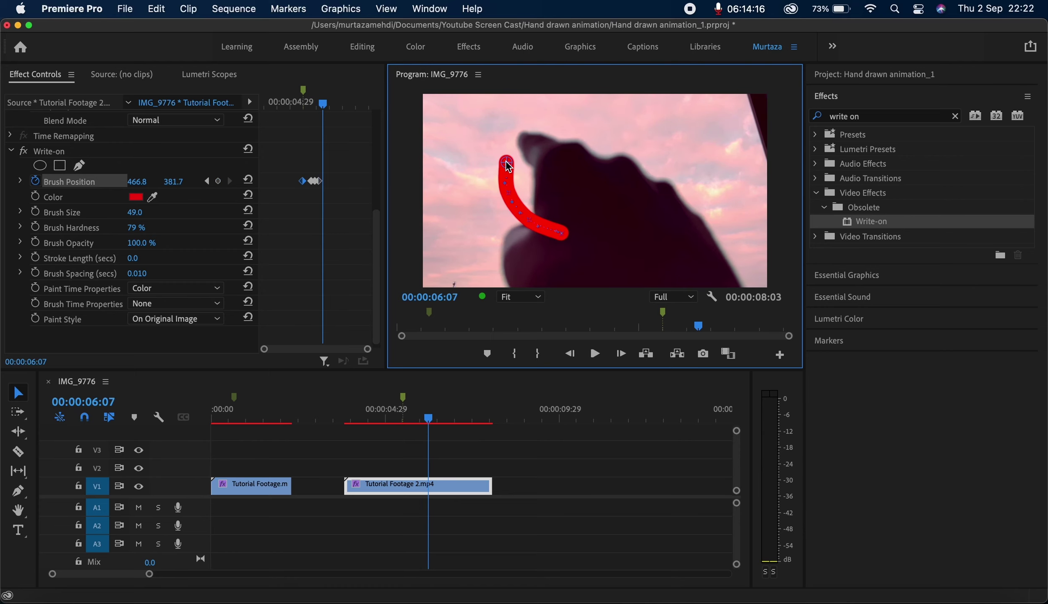
mouse_move(508, 167)
mouse_down()
mouse_move(516, 135)
mouse_move(547, 125)
mouse_up()
key(Right)
key(Right)
key(Right)
key(Right)
key(Right)
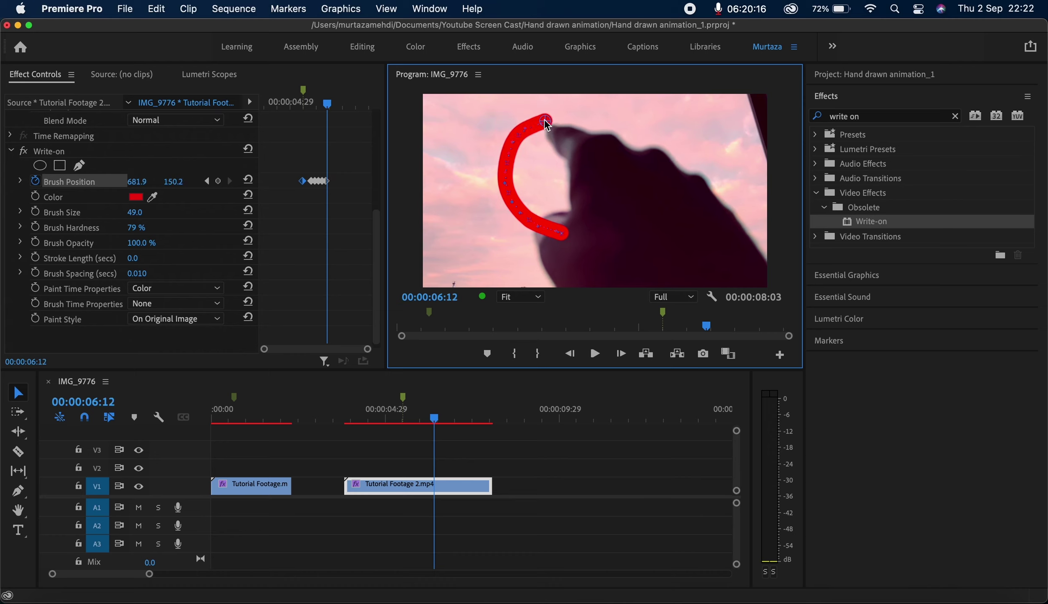
- At 00:00:06:16, keyframe the brush on the descending fingertip at about 714, 236
key(Right)
key(Right)
key(Right)
key(Right)
drag(545, 122, 551, 135)
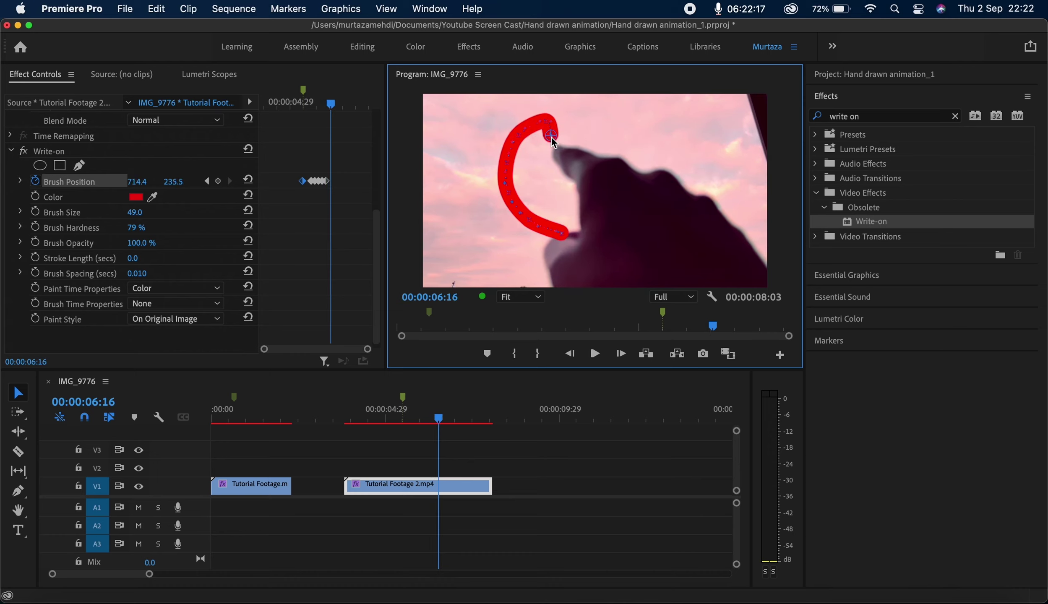
- At 00:00:06:20, keyframe the brush at the dip in the middle of the heart, at about 723, 402
key(Right)
key(Right)
key(Right)
key(Right)
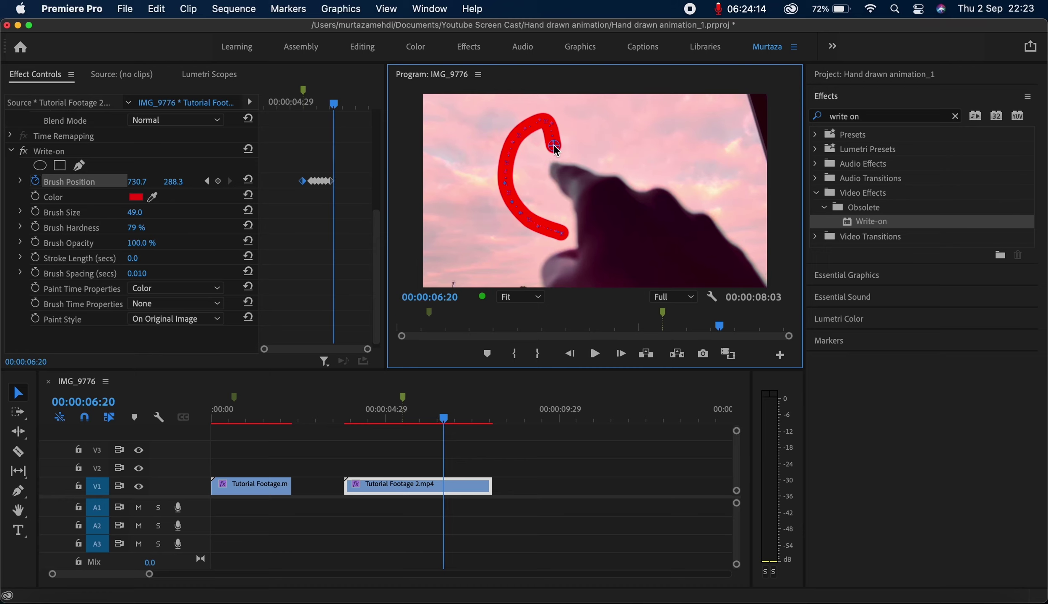
drag(553, 146, 555, 158)
- Eight frames further on, at 00:00:06:28, keyframe the brush on the rising fingertip at about 808, 154
key(Right)
key(Right)
key(Right)
key(Right)
key(Right)
key(Right)
key(Right)
key(Right)
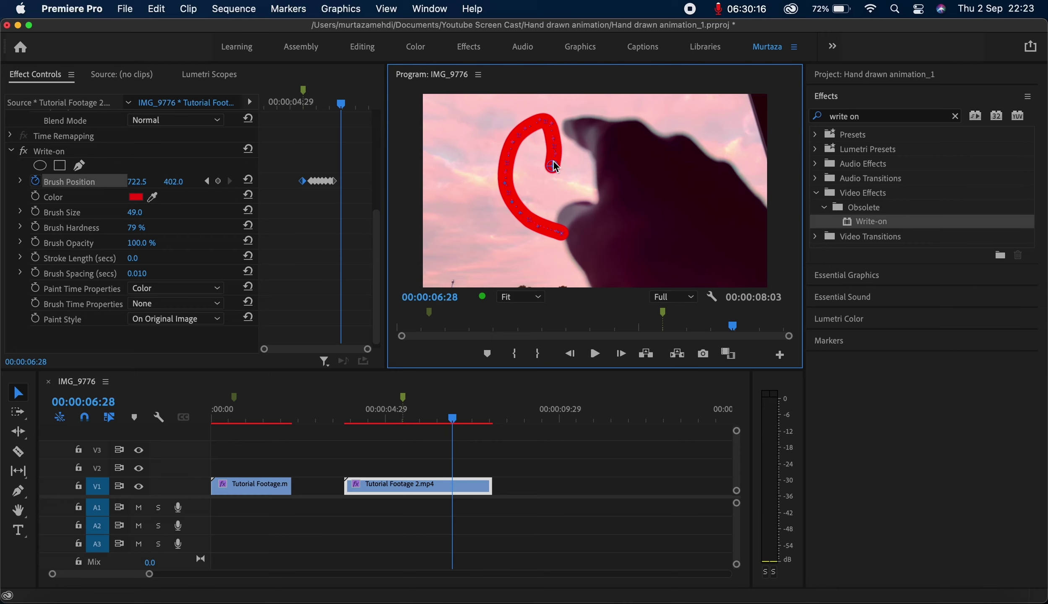
drag(555, 164, 569, 122)
- At 00:00:07:03 and 00:00:07:07, keyframe the brush along the fingertip over the heart's second curve, ending at about 1080, 138
key(Right)
key(Right)
key(Right)
key(Right)
key(Right)
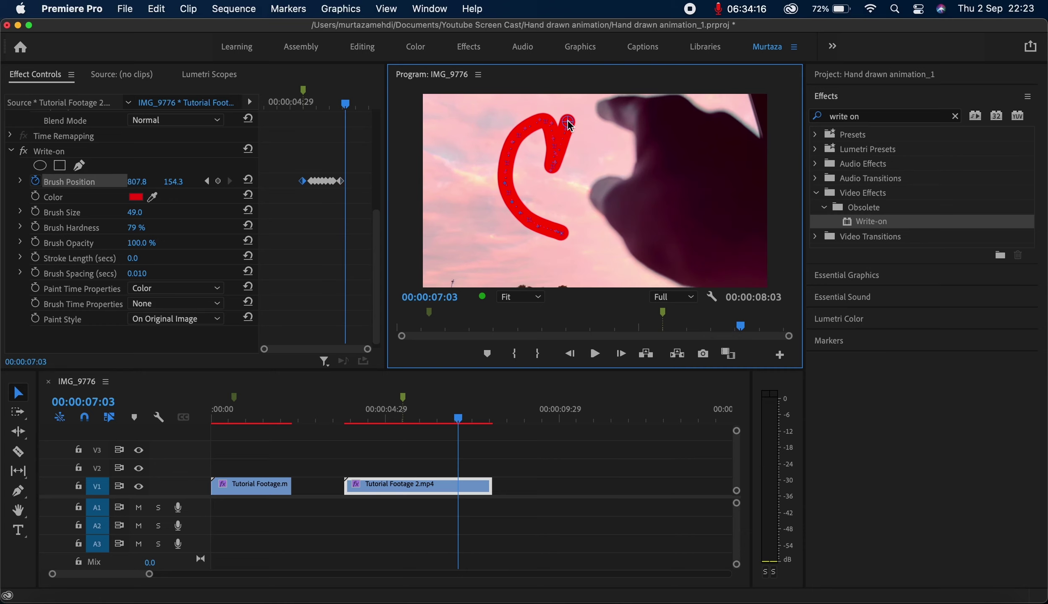
mouse_move(570, 125)
mouse_down()
mouse_move(591, 107)
mouse_move(617, 120)
mouse_up()
key(Right)
key(Right)
key(Right)
key(Right)
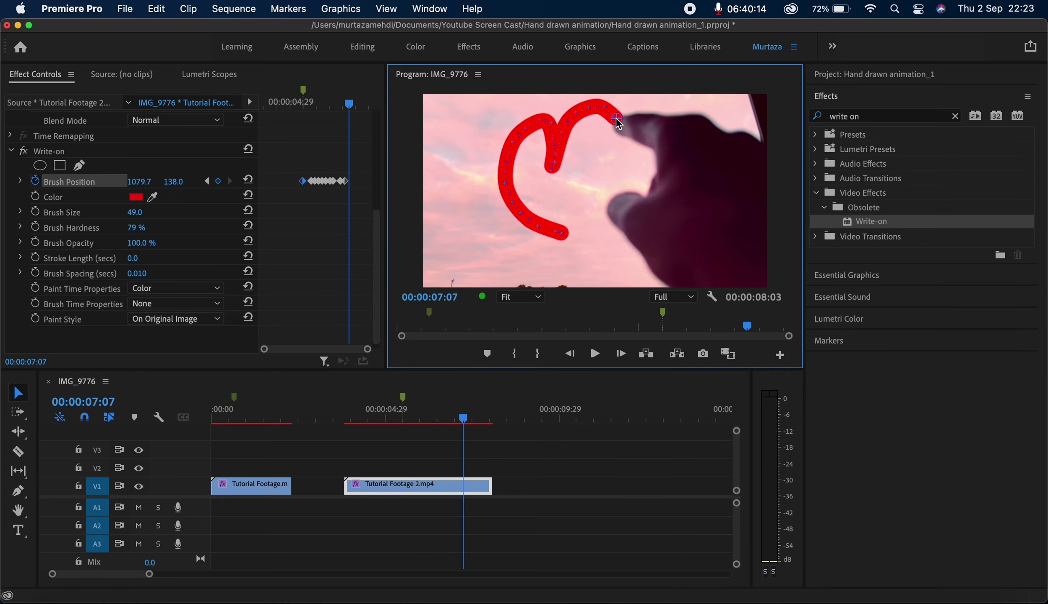
- At 00:00:07:11, keyframe the brush on the fingertip descending the heart's second side, at about 1027, 398
key(Right)
key(Right)
key(Right)
key(Right)
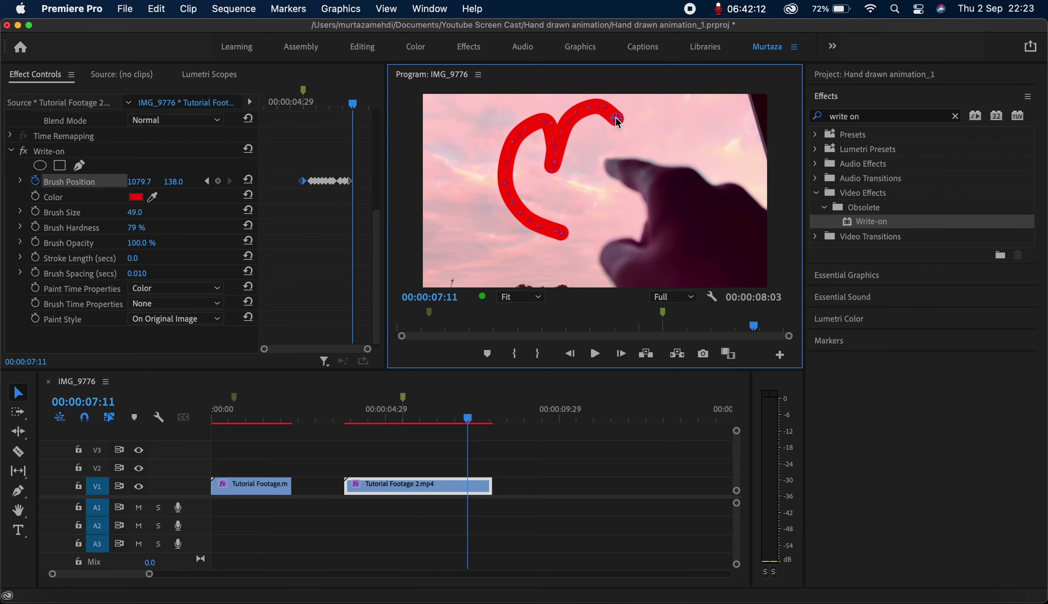
drag(616, 132, 606, 164)
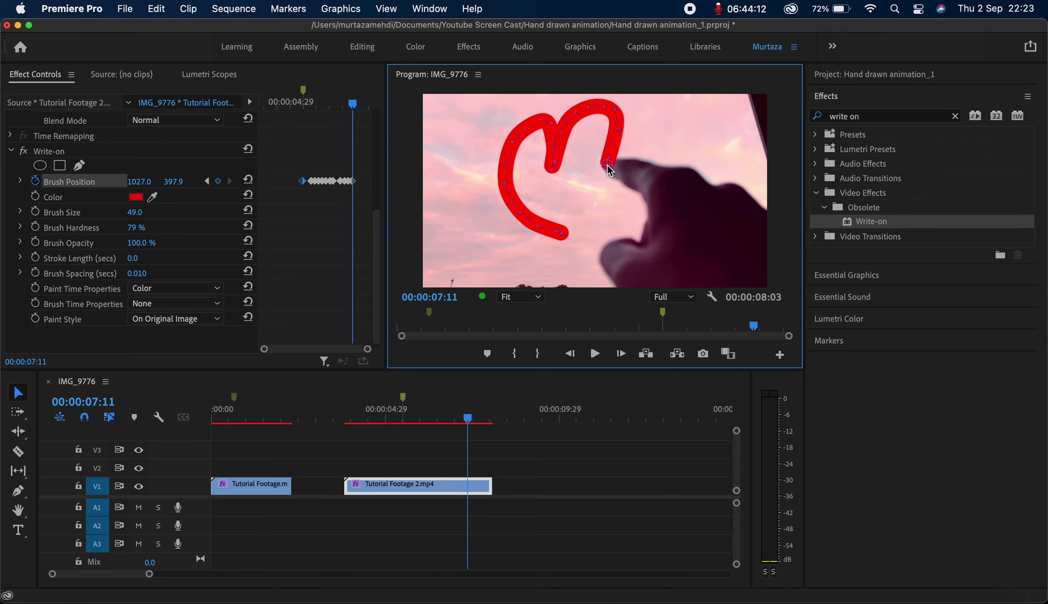
- Four frames further on, at 00:00:07:15, keyframe the brush on the descending fingertip at about 934, 597
key(Right)
key(Right)
key(Right)
key(Right)
drag(607, 164, 589, 200)
- At 00:00:07:20, keyframe the brush on the fingertip at the heart's lower point
key(Right)
key(Right)
key(Right)
key(Right)
key(Right)
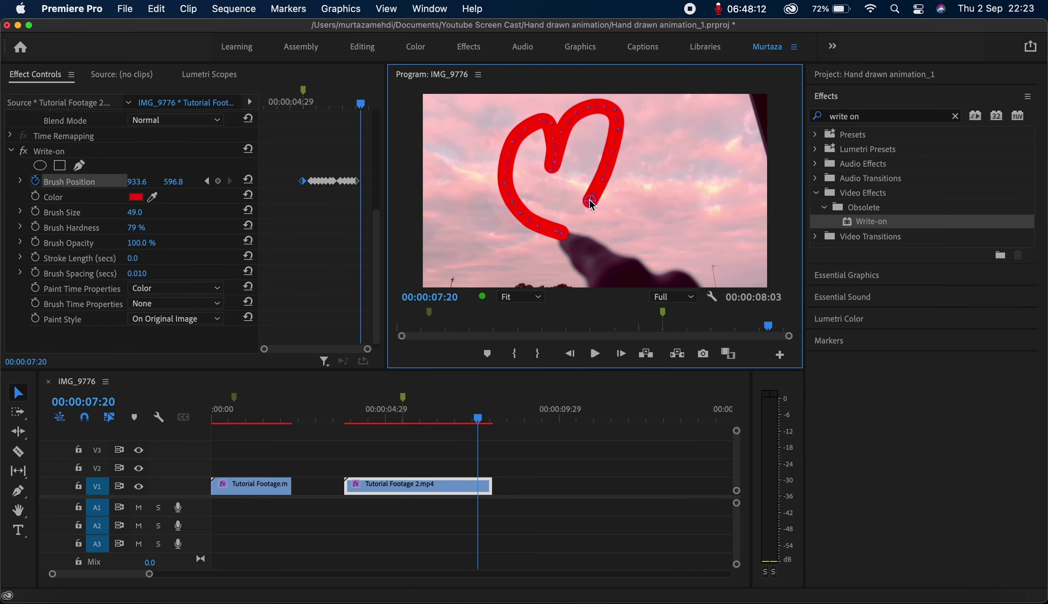
drag(589, 200, 560, 243)
- At 00:00:07:24, keyframe the brush on the fingertip at about 767, 816 to close the heart
key(Right)
key(Right)
key(Right)
key(Right)
right_click(561, 243)
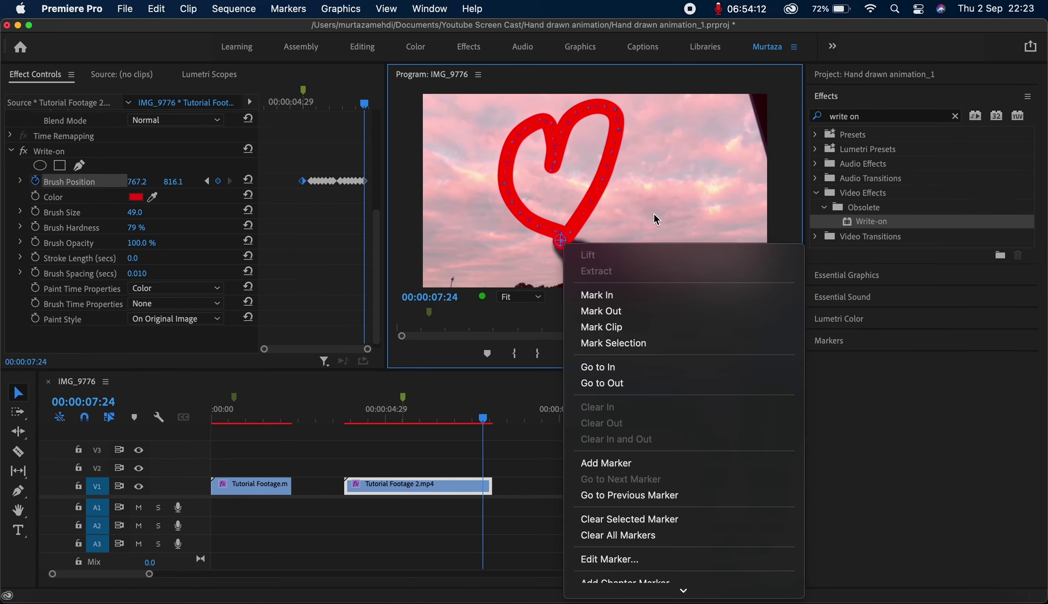
key(Escape)
- Go through the remaining frames of Tutorial Footage 2 and play the clip from its start to review the heart animation
key(Right)
key(Right)
key(Right)
key(Right)
key(Right)
key(Right)
key(Right)
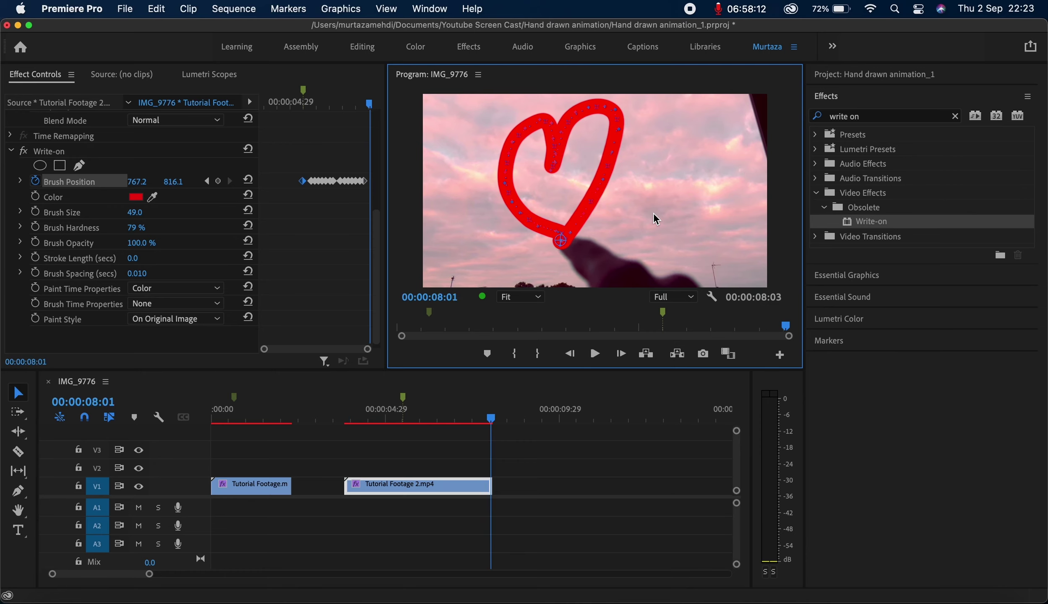
key(Up)
key(space)
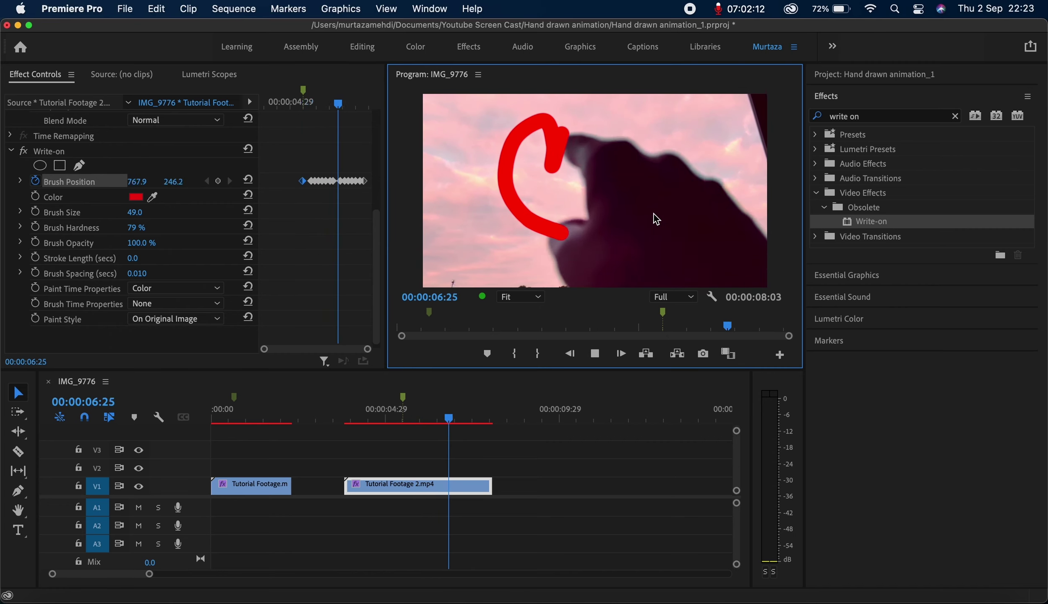
key(space)
key(Up)
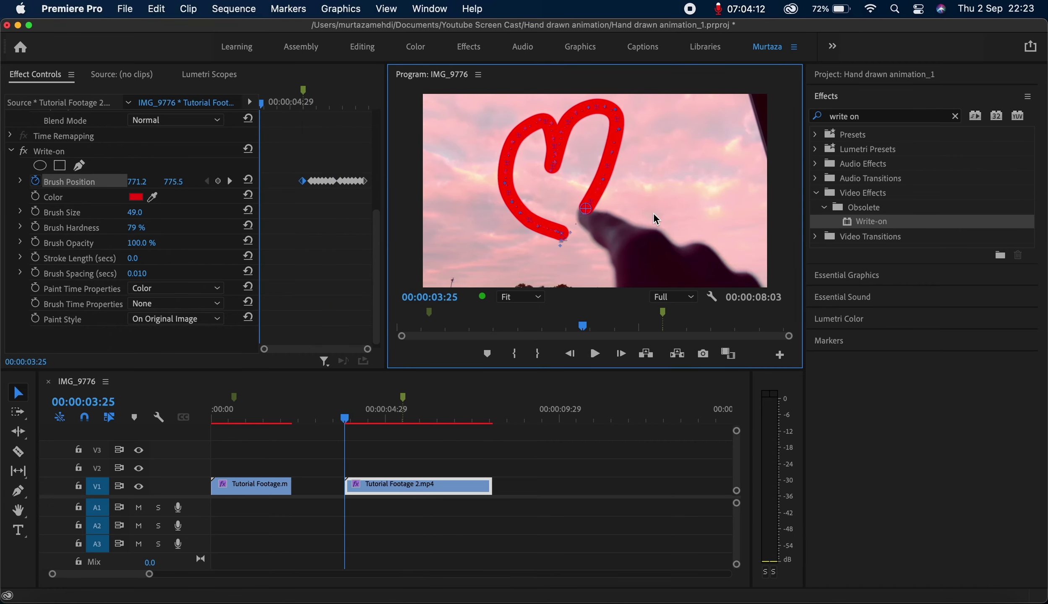
- Examine the brush dot in the frames before the drawing starts, at 00:00:04:24 and at the clip's start
click(379, 414)
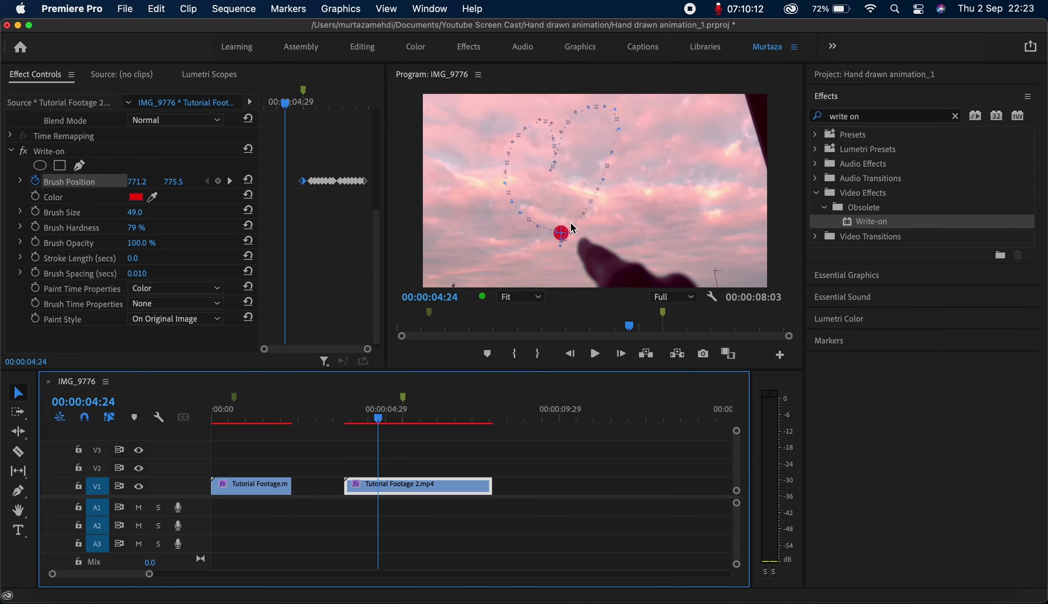
key(Up)
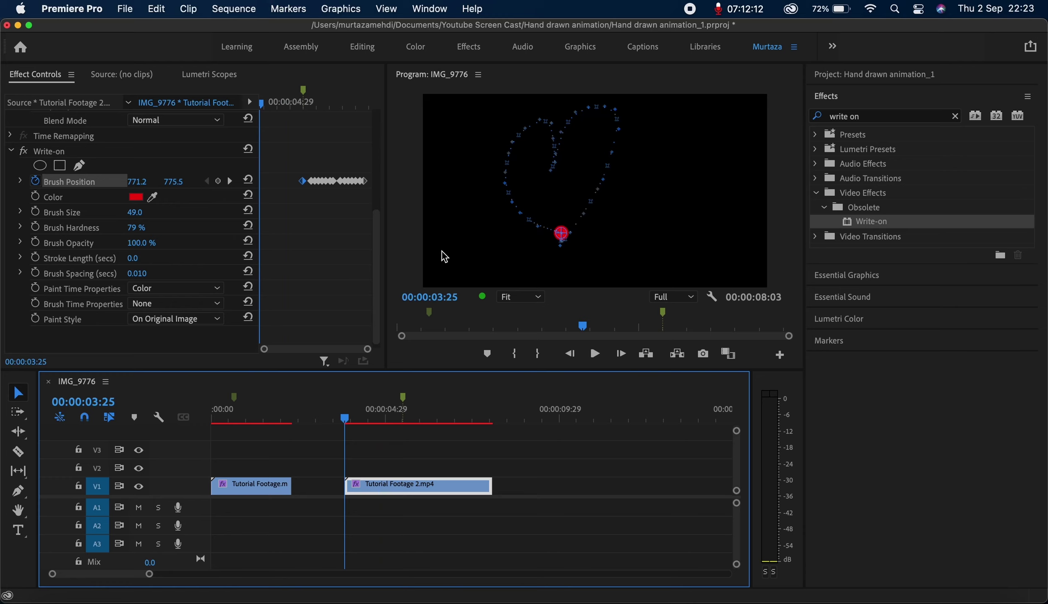
key(Right)
key(Right)
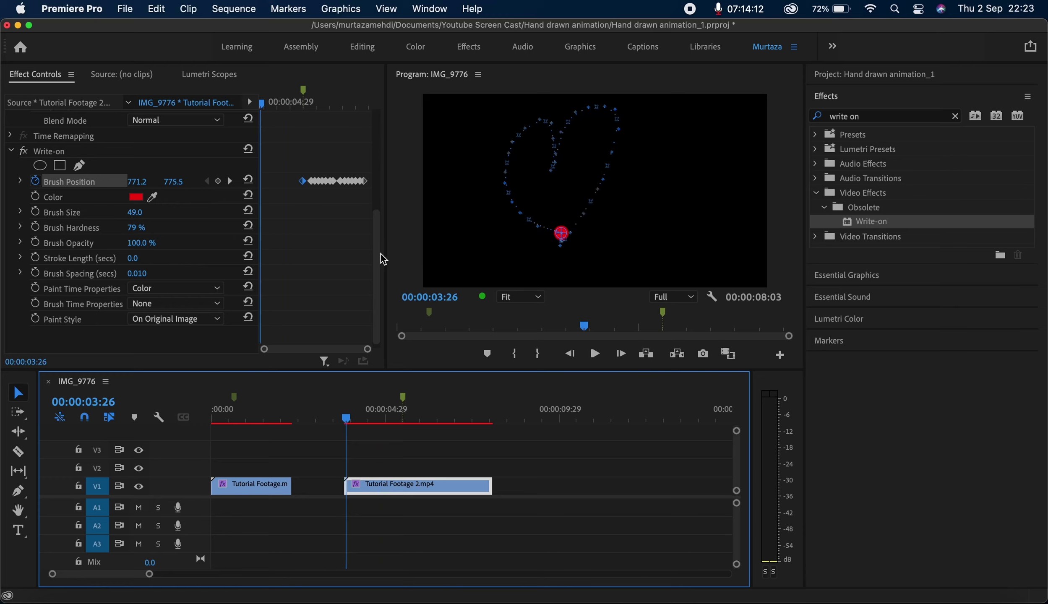
- One frame before the first Brush Position keyframe, at 00:00:05:14, add a Brush Size keyframe with a value of 0
click(235, 187)
click(231, 182)
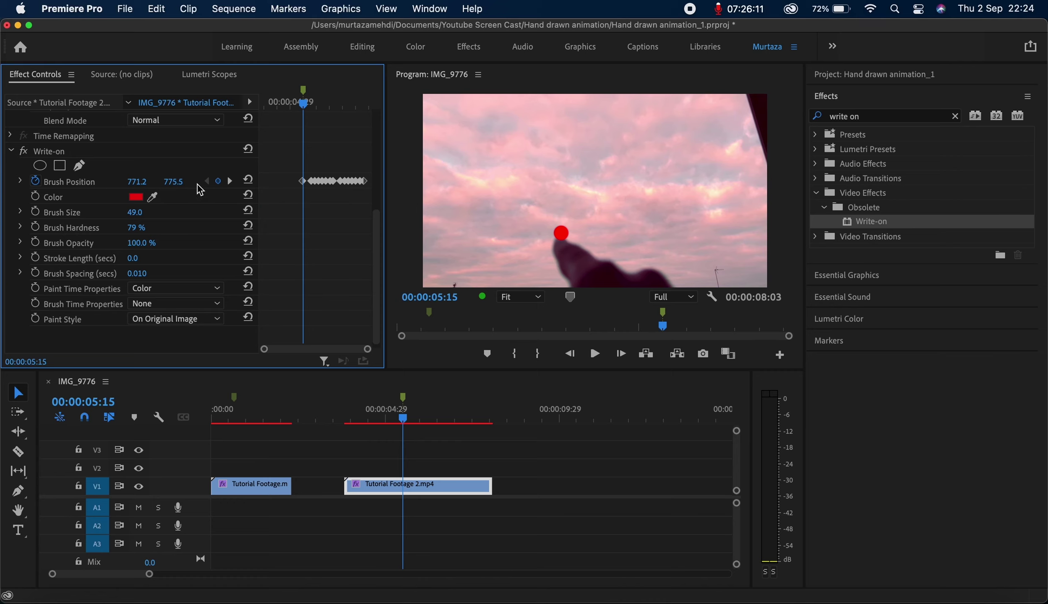
key(Left)
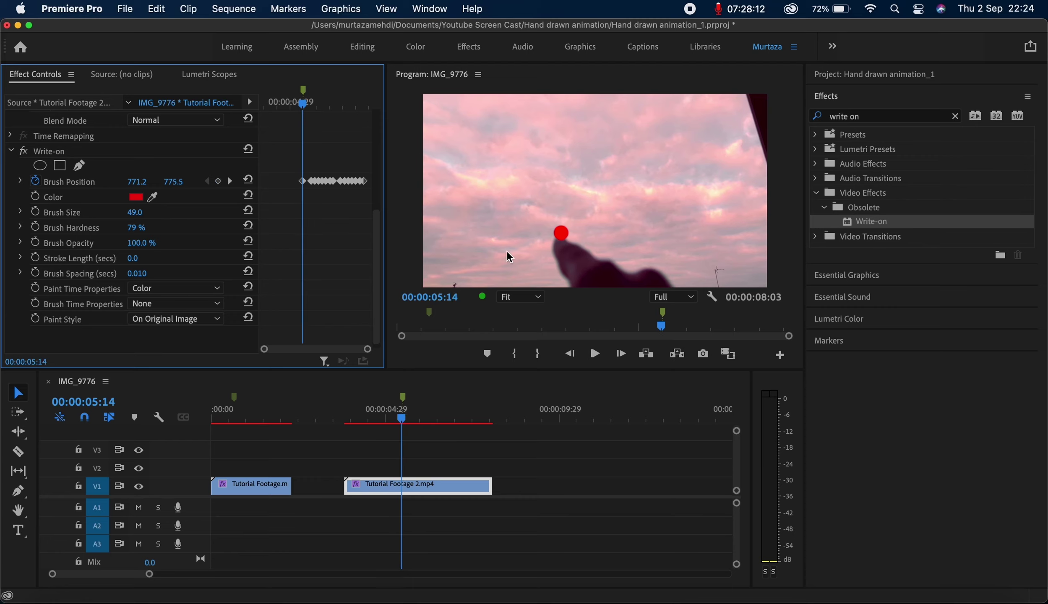
click(36, 212)
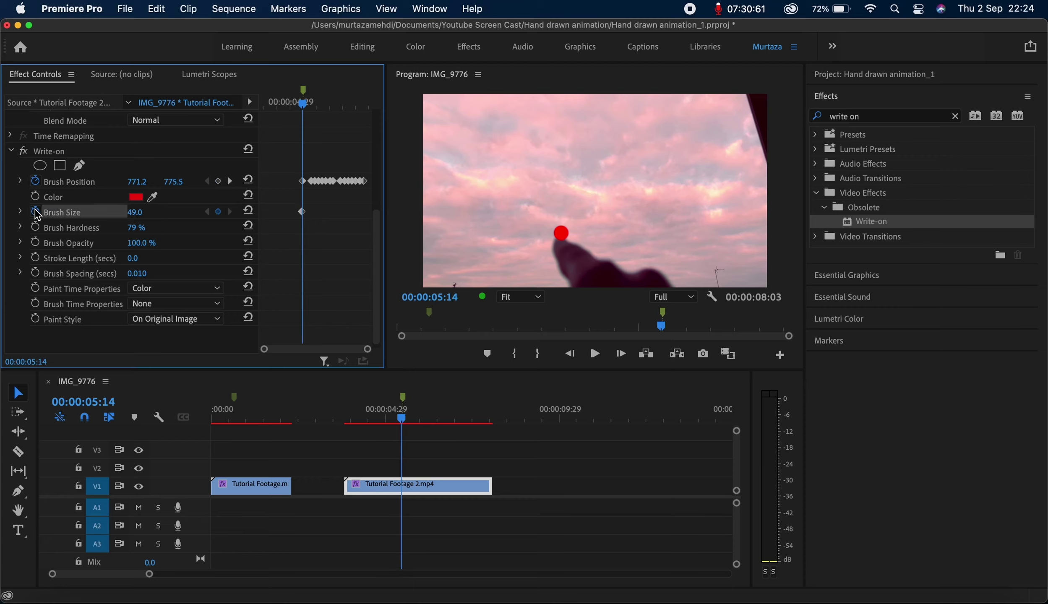
click(138, 212)
text(0)
key(Return)
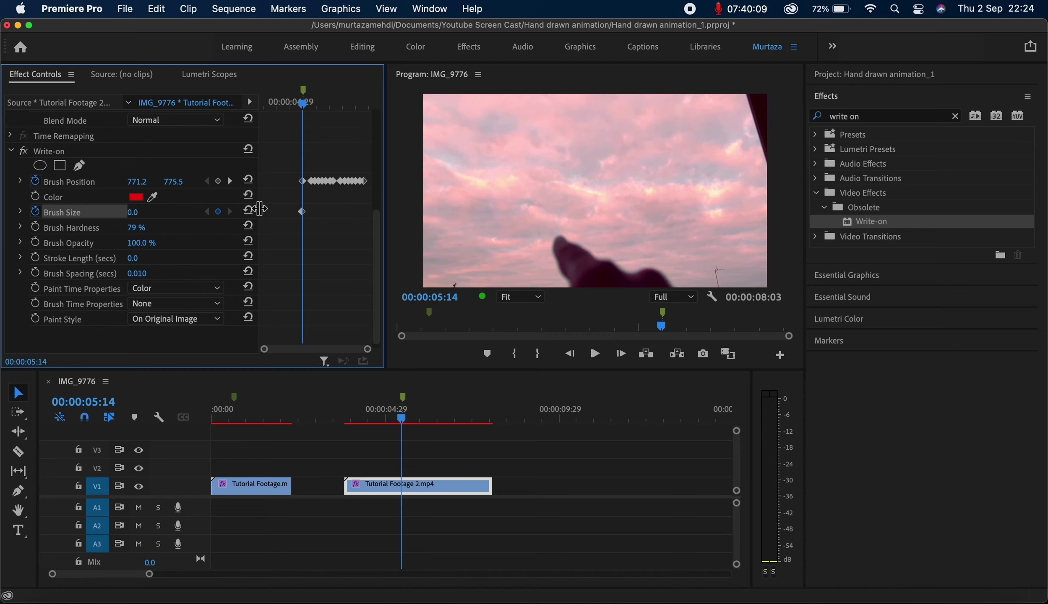
- At the first Brush Position keyframe, 00:00:05:15, keyframe the Brush Size at 50
key(Right)
click(230, 181)
click(207, 181)
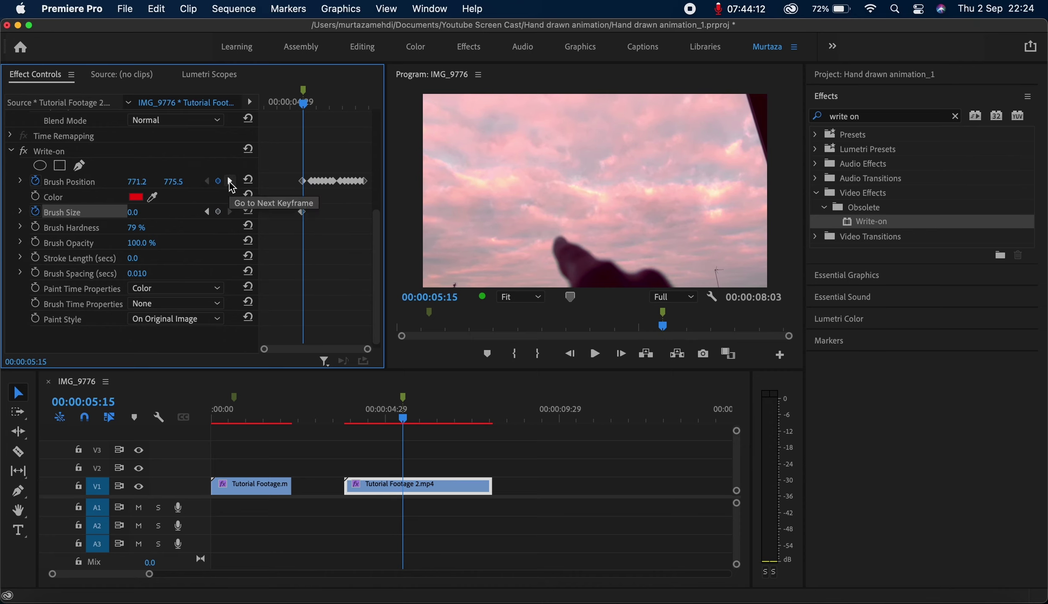
click(230, 182)
click(207, 181)
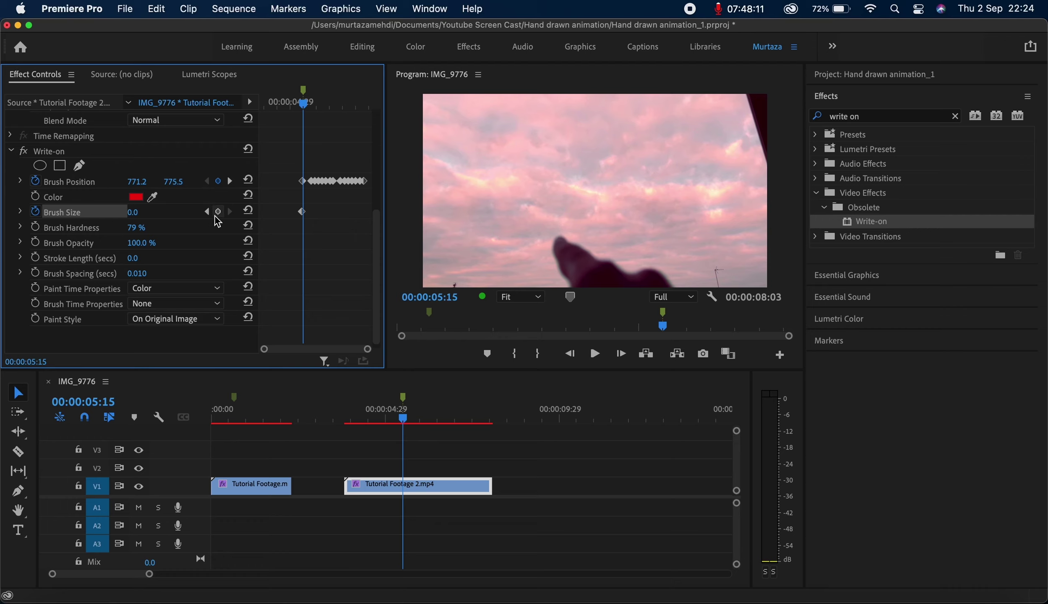
click(141, 213)
text(50)
key(Return)
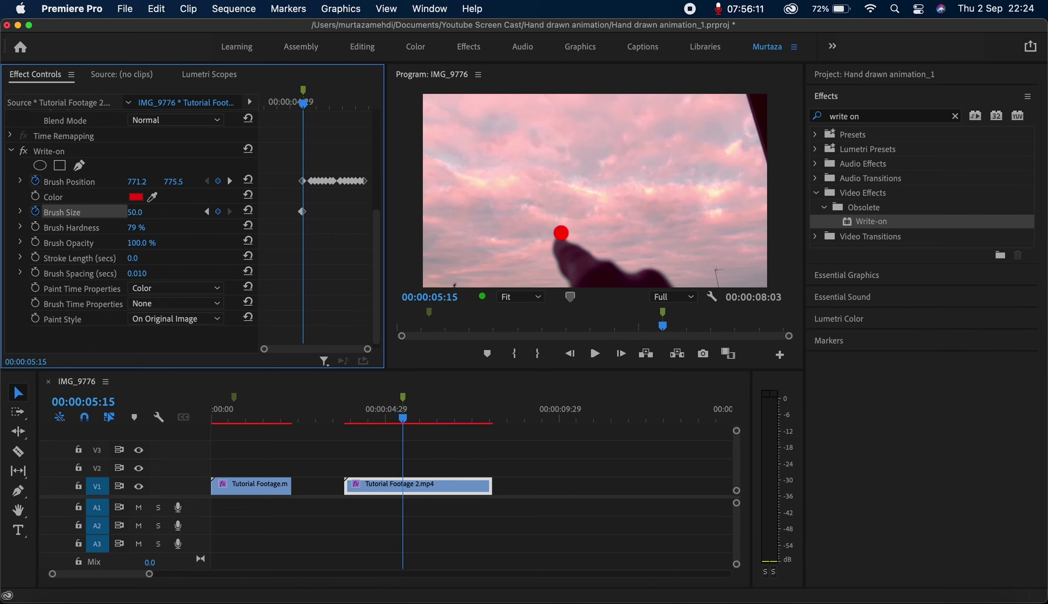
- Play Tutorial Footage 2 from its start to check the heart animation with the keyframed brush size
key(Up)
key(space)
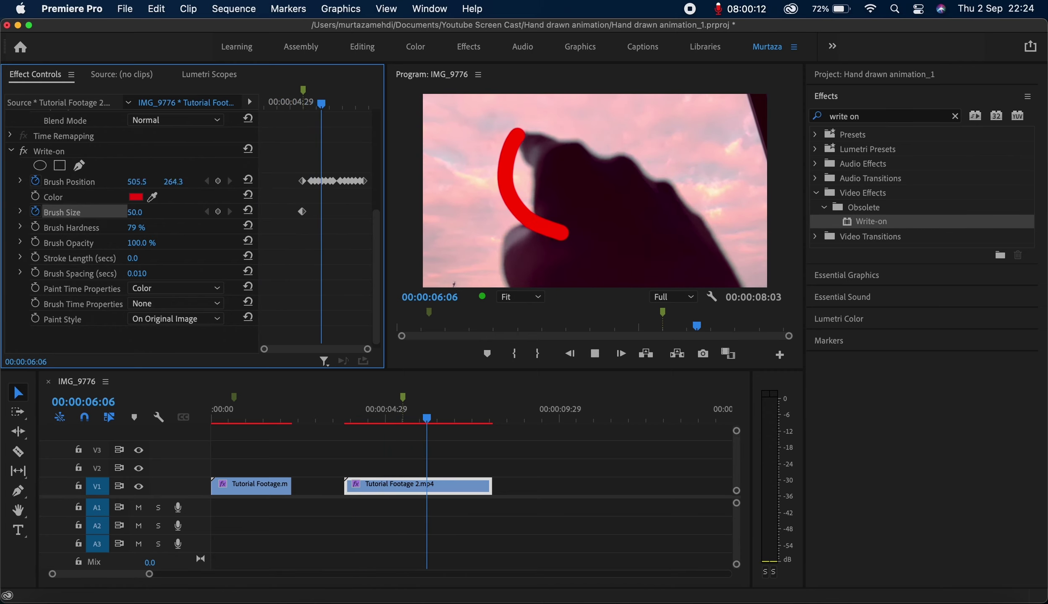
key(space)
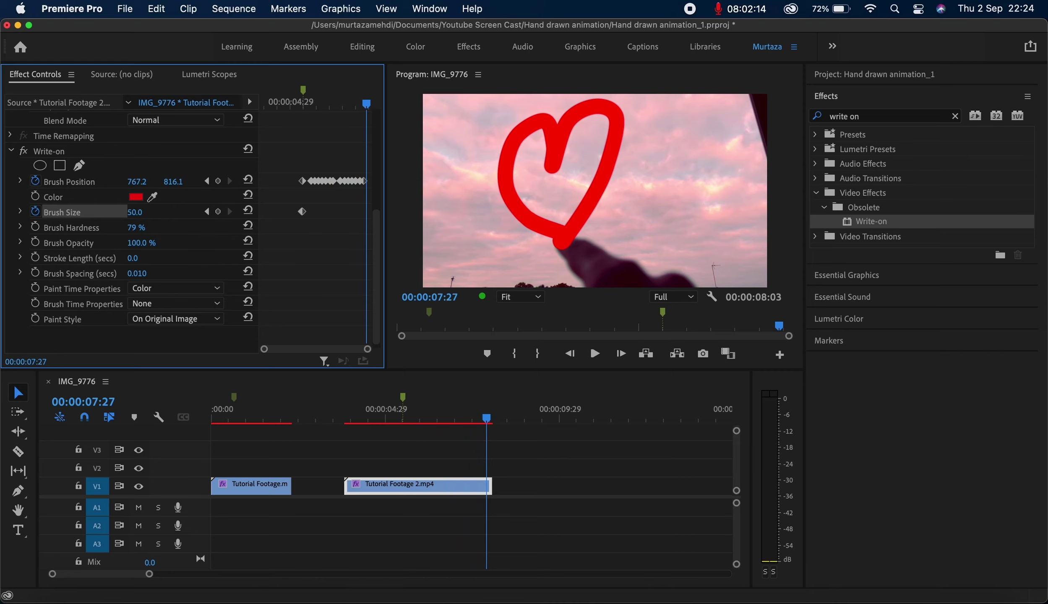